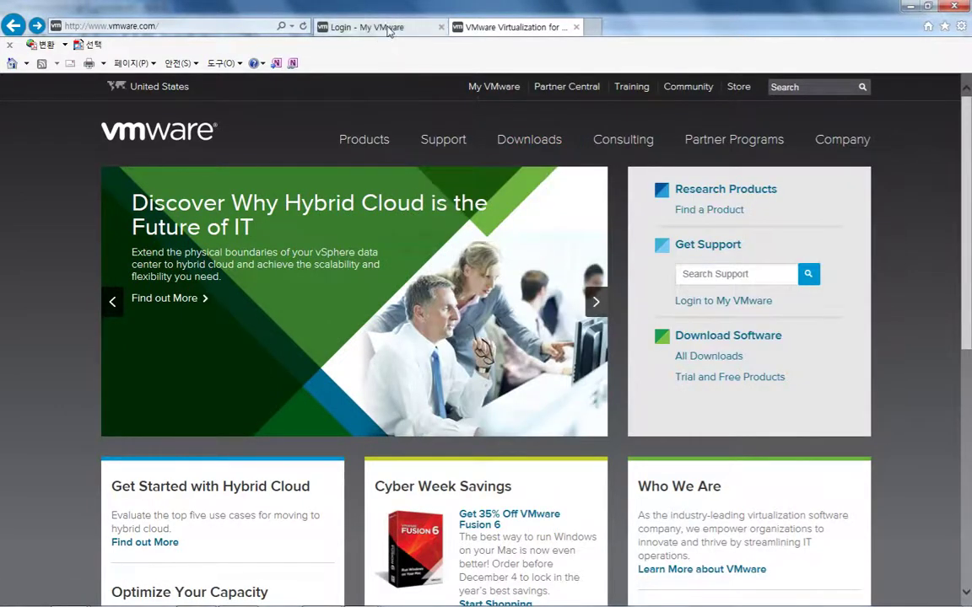
# Open the vSphere 5.5 product downloads page in Internet Explorer, then minimize the browser
pyautogui.moveTo(528, 140)
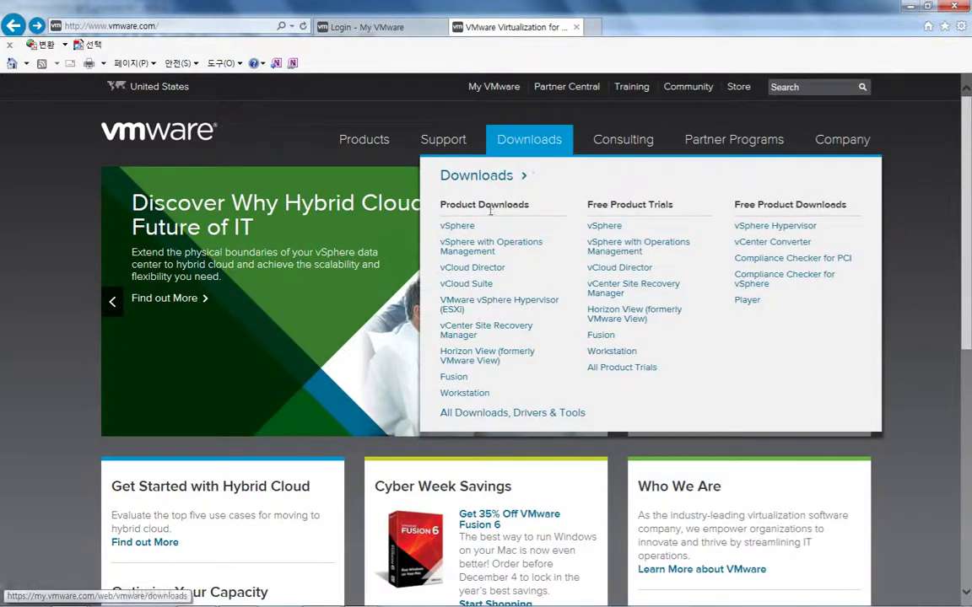
pyautogui.click(458, 226)
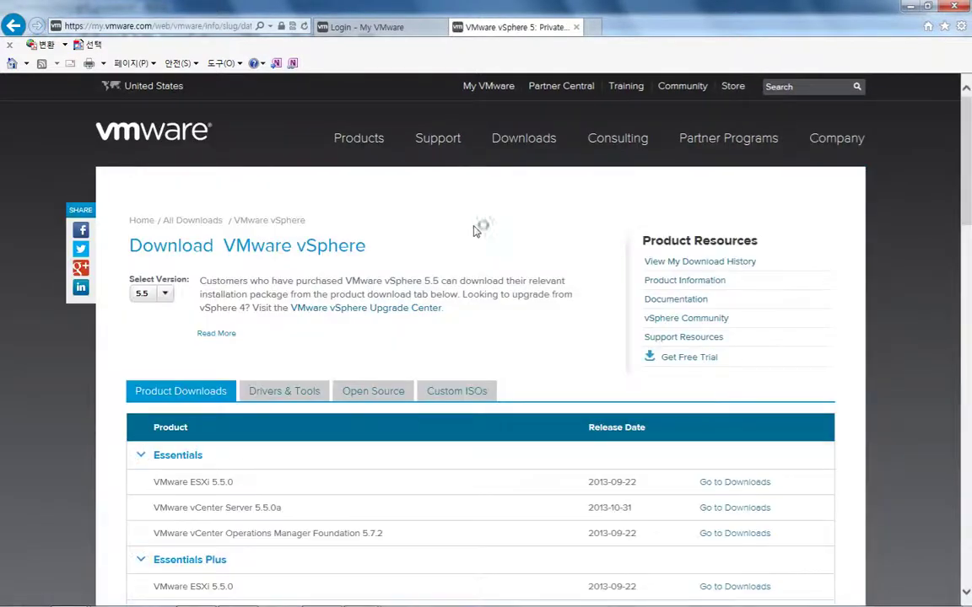
pyautogui.moveTo(967, 221); pyautogui.dragTo(968, 272)
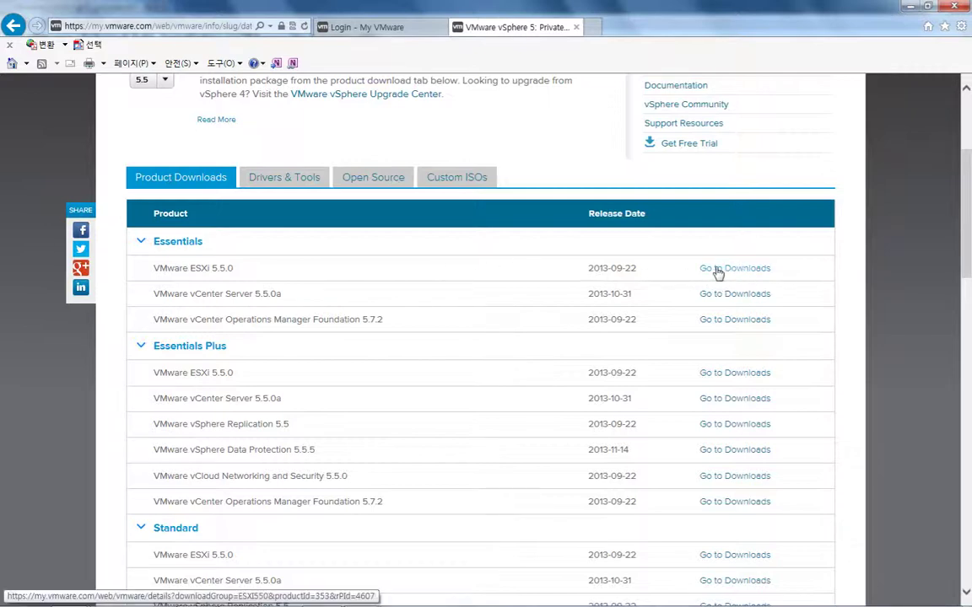
pyautogui.click(908, 7)
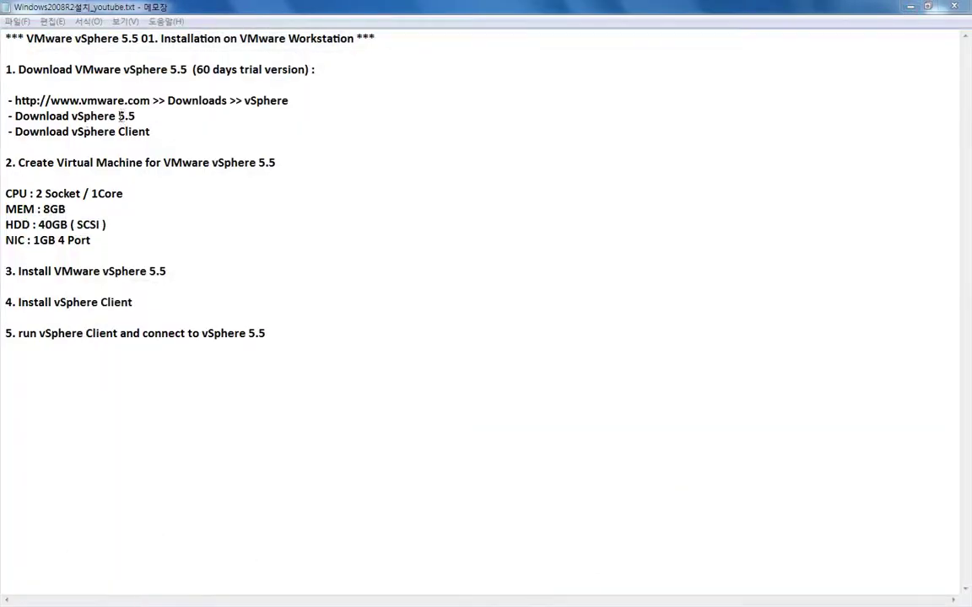
# Highlight the 'Download vSphere 5.5' and 'Download vSphere Client' lines in the notes
pyautogui.moveTo(135, 116); pyautogui.dragTo(16, 119)
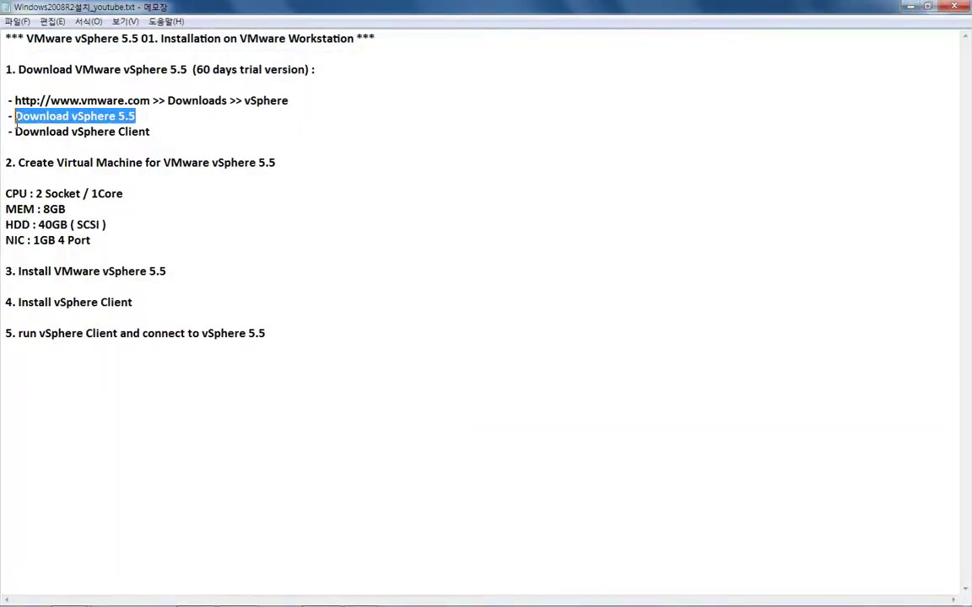
pyautogui.moveTo(149, 131); pyautogui.dragTo(25, 135)
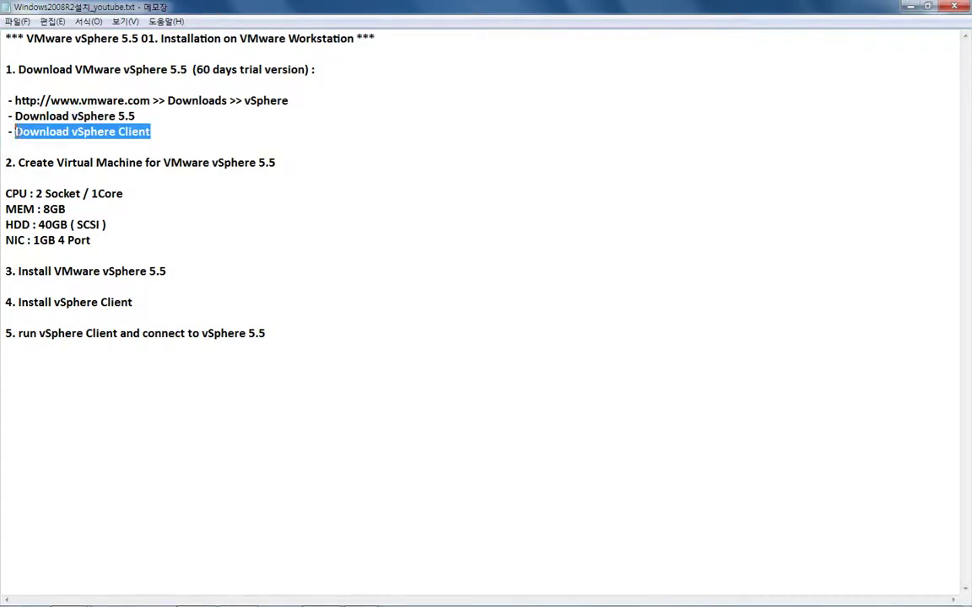
# Start a custom VMware ESXi 5 virtual machine, installing the OS later, and enter the name VSphere5
pyautogui.click(908, 7)
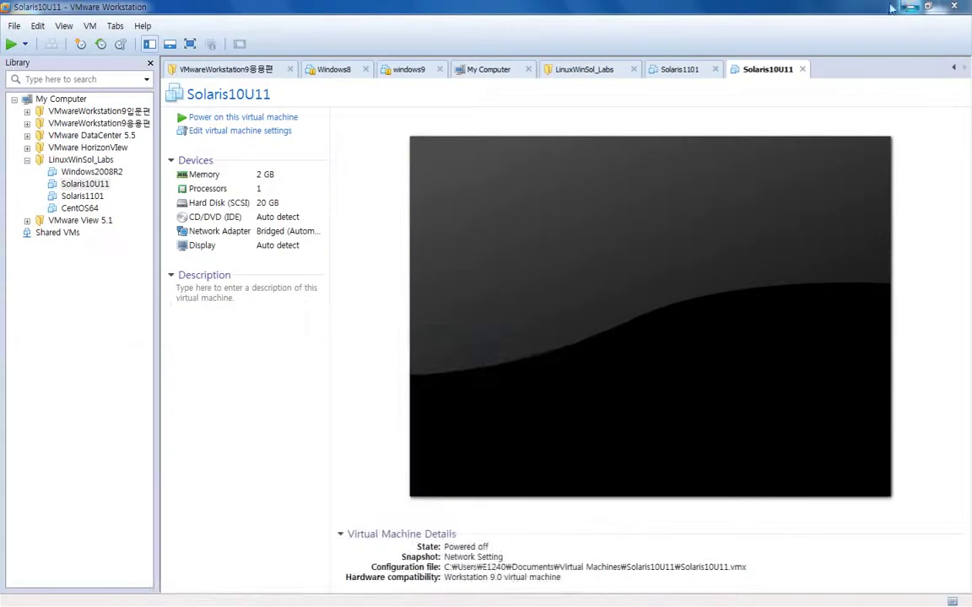
pyautogui.rightClick(70, 270)
pyautogui.click(80, 276)
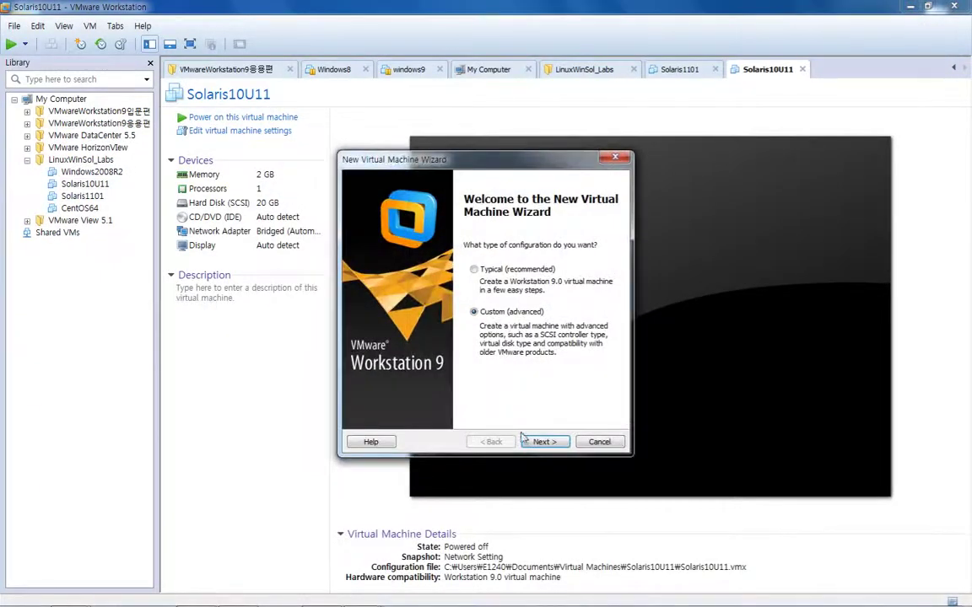
pyautogui.click(532, 443)
pyautogui.click(527, 443)
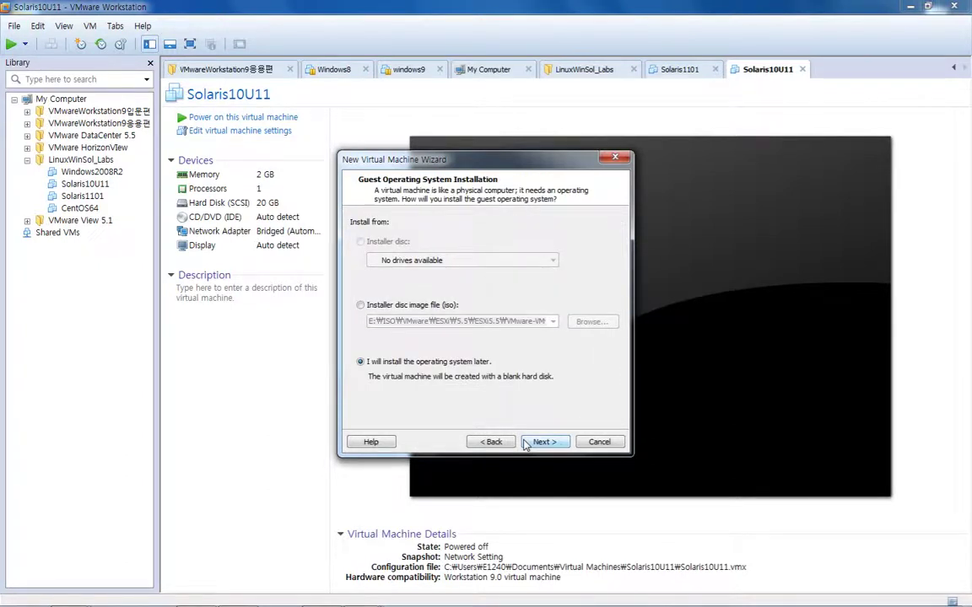
pyautogui.click(526, 443)
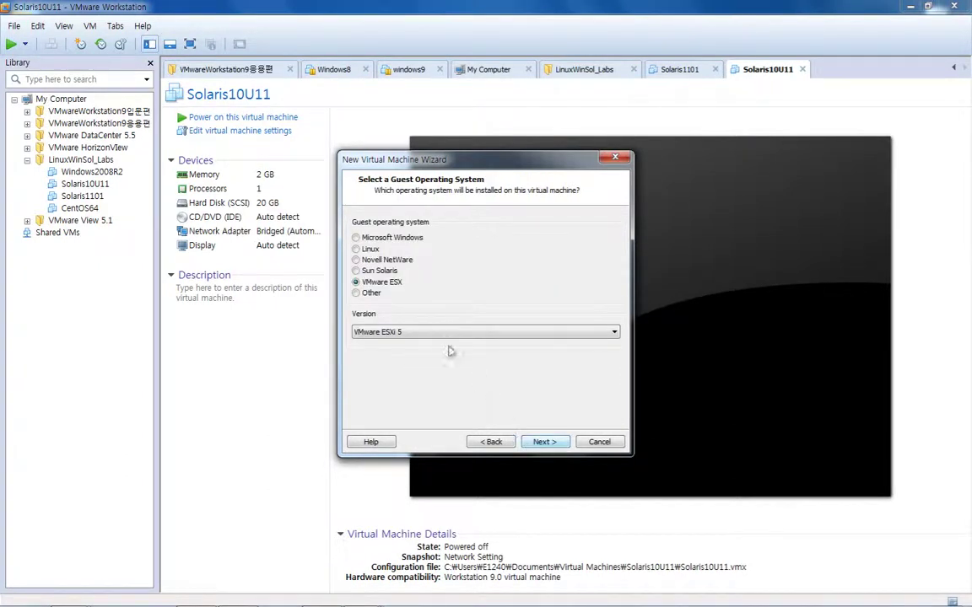
pyautogui.click(406, 331)
pyautogui.click(406, 342)
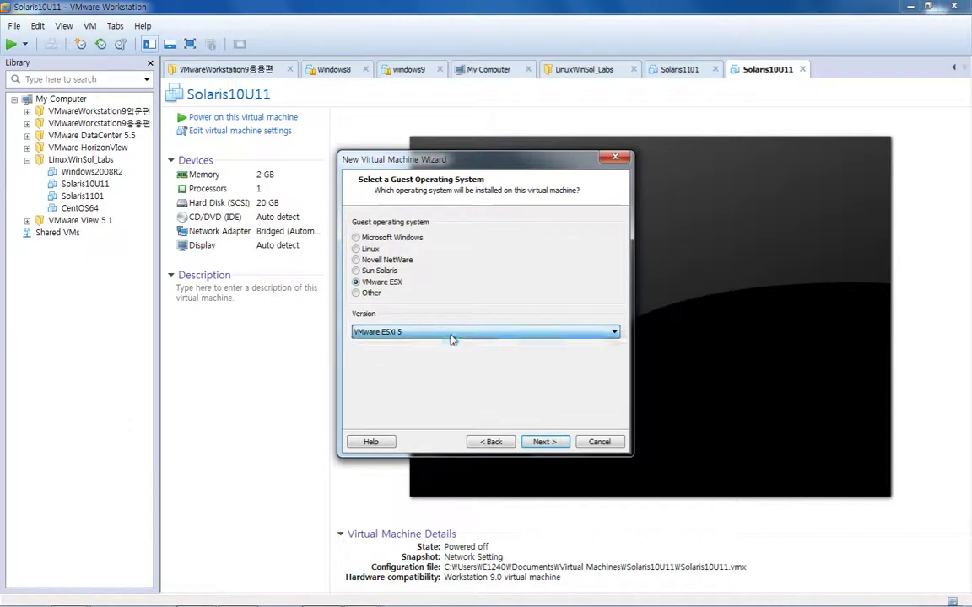
pyautogui.click(544, 442)
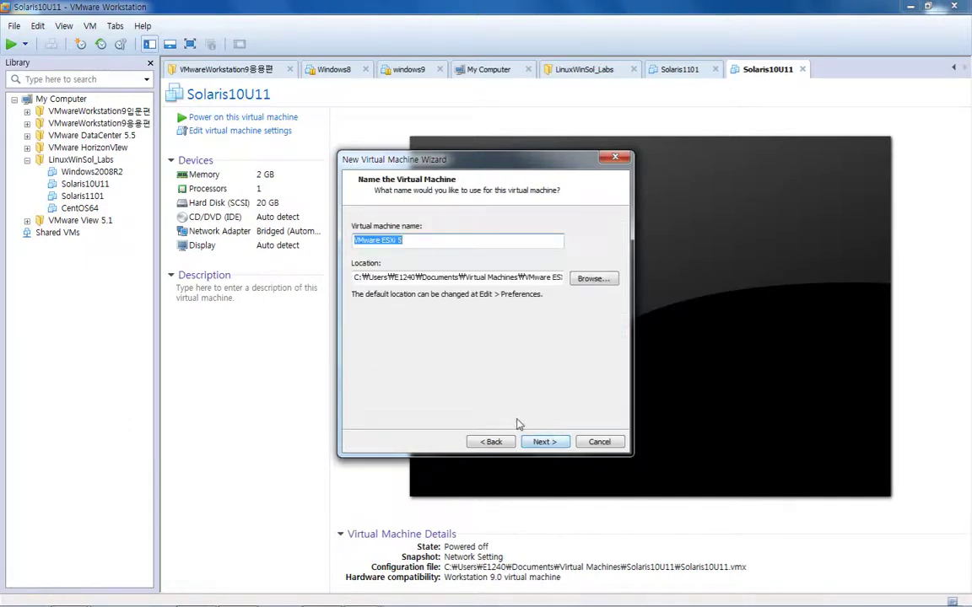
pyautogui.write('VSphere')
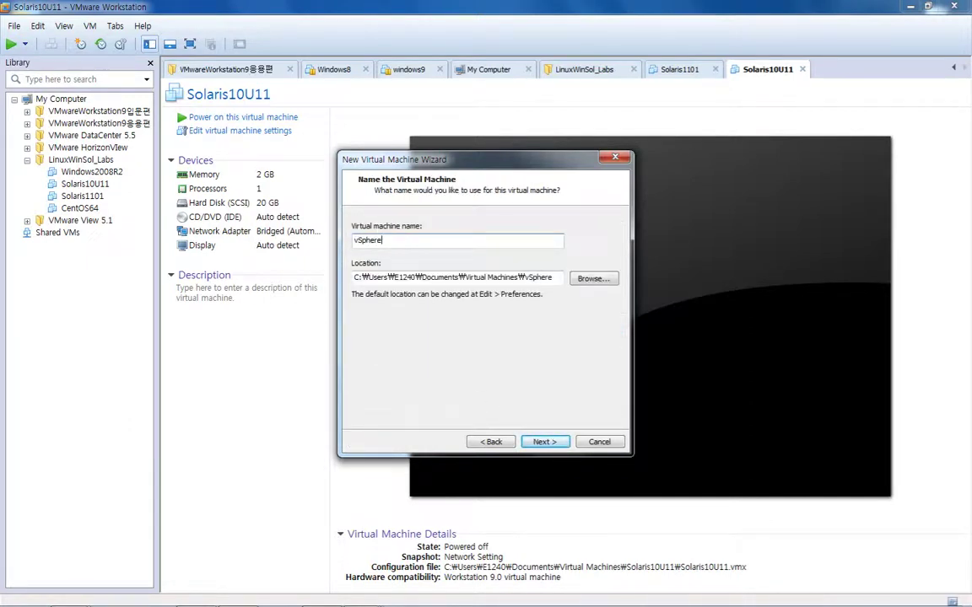
pyautogui.write('5.5')
# Store the machine in a new VSphere5.5 folder under D:\VirtualMachines
pyautogui.click(591, 279)
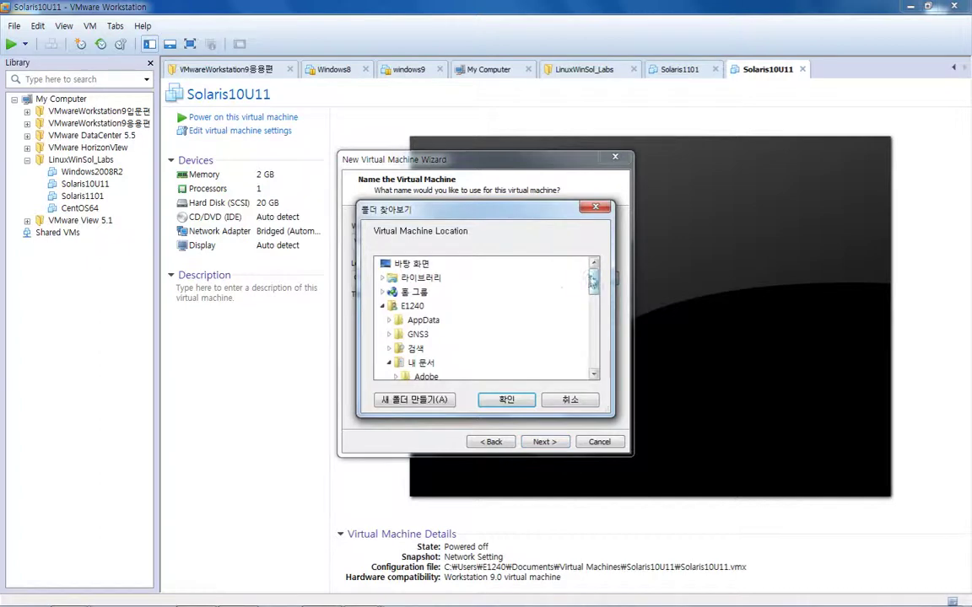
pyautogui.click(384, 306)
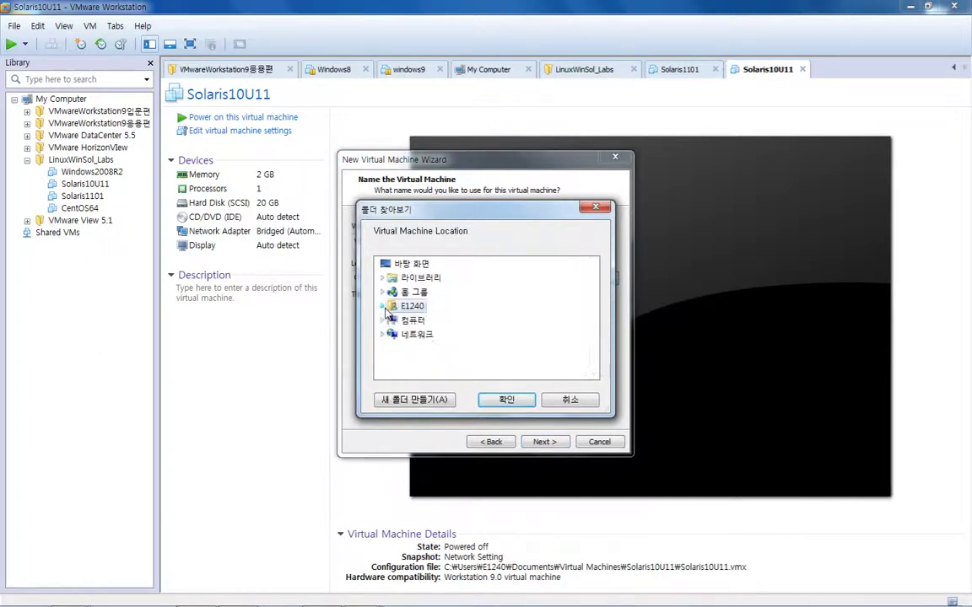
pyautogui.click(383, 320)
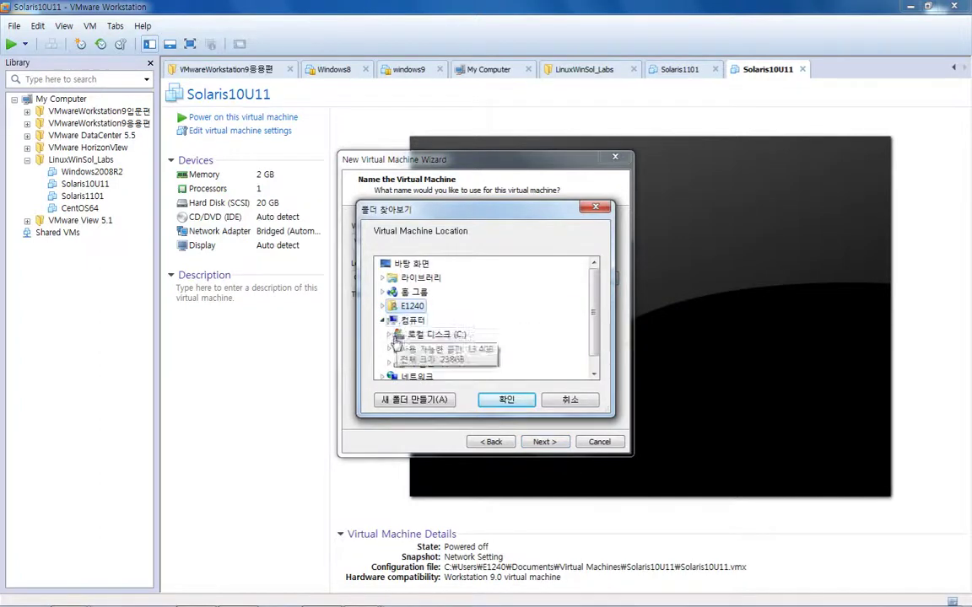
pyautogui.click(388, 354)
pyautogui.click(434, 263)
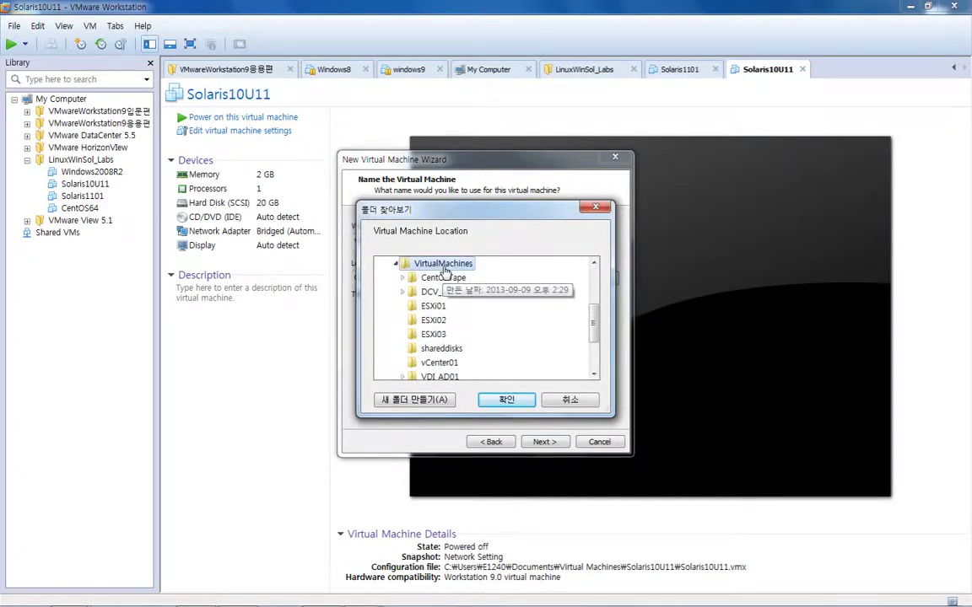
pyautogui.click(448, 400)
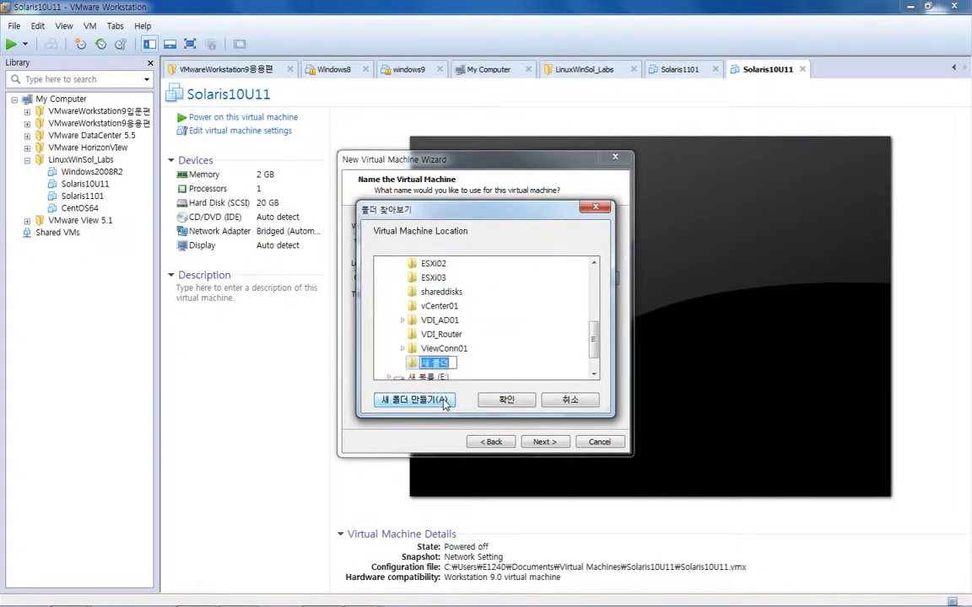
pyautogui.write('VSphere5.5')
pyautogui.press('Return')
pyautogui.click(504, 399)
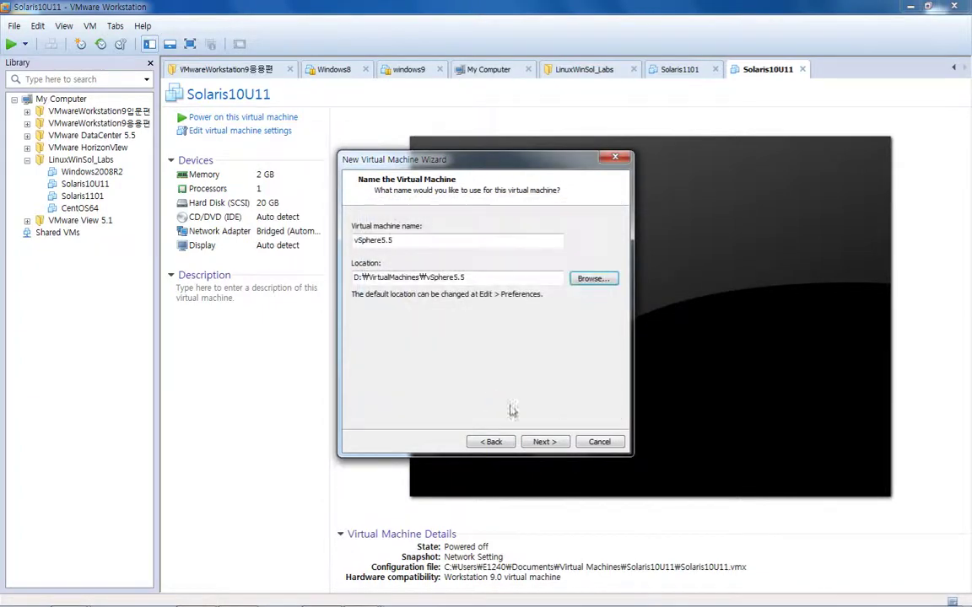
pyautogui.click(542, 445)
# Give the VM 8192 MB of memory and bridged networking
pyautogui.click(547, 442)
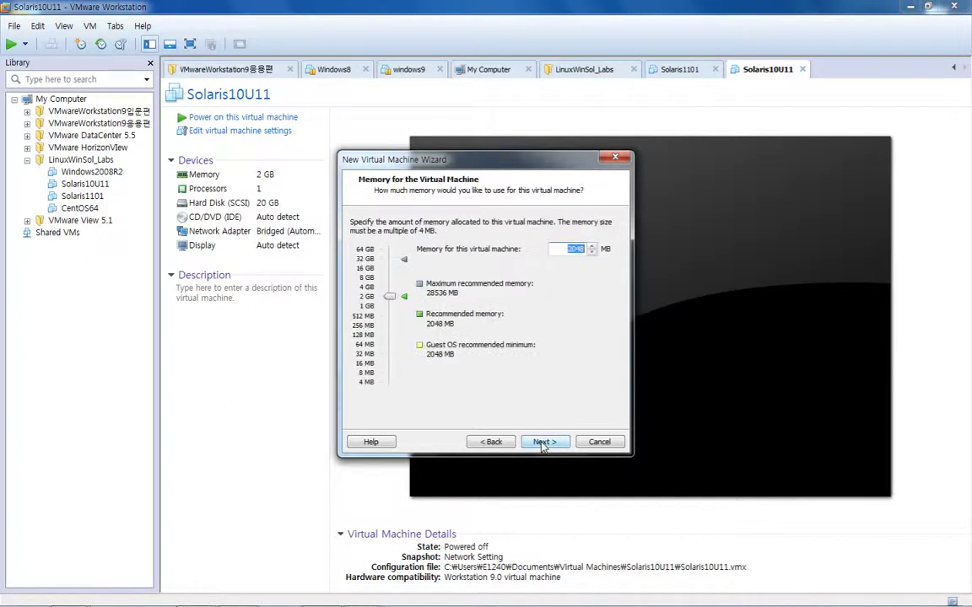
pyautogui.write('8192')
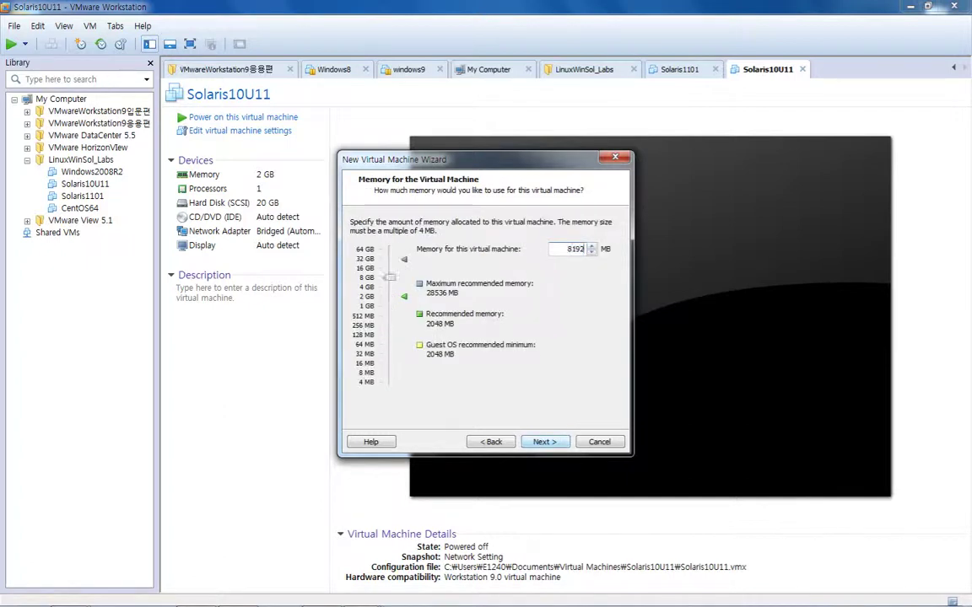
pyautogui.click(539, 443)
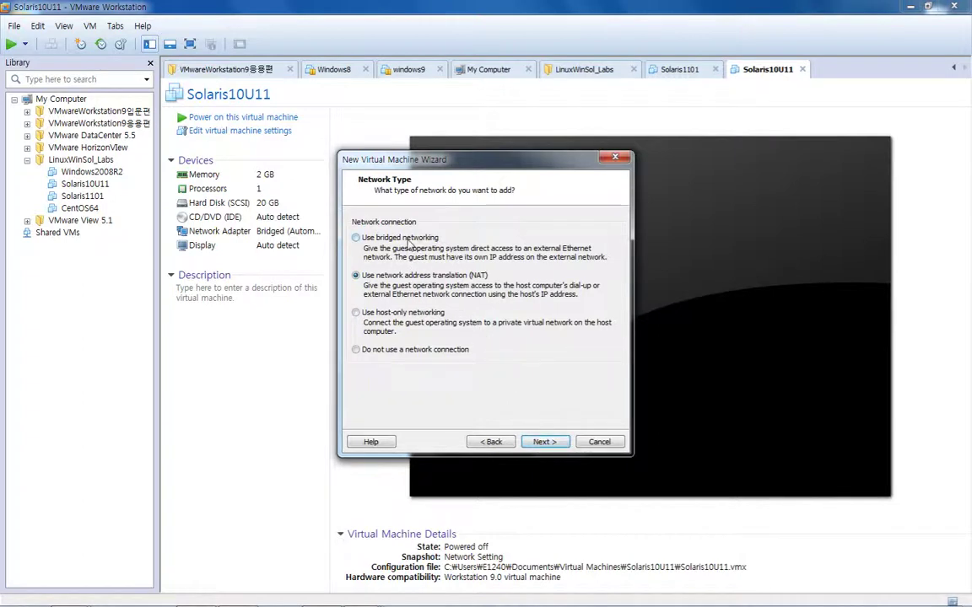
pyautogui.click(403, 238)
pyautogui.click(547, 444)
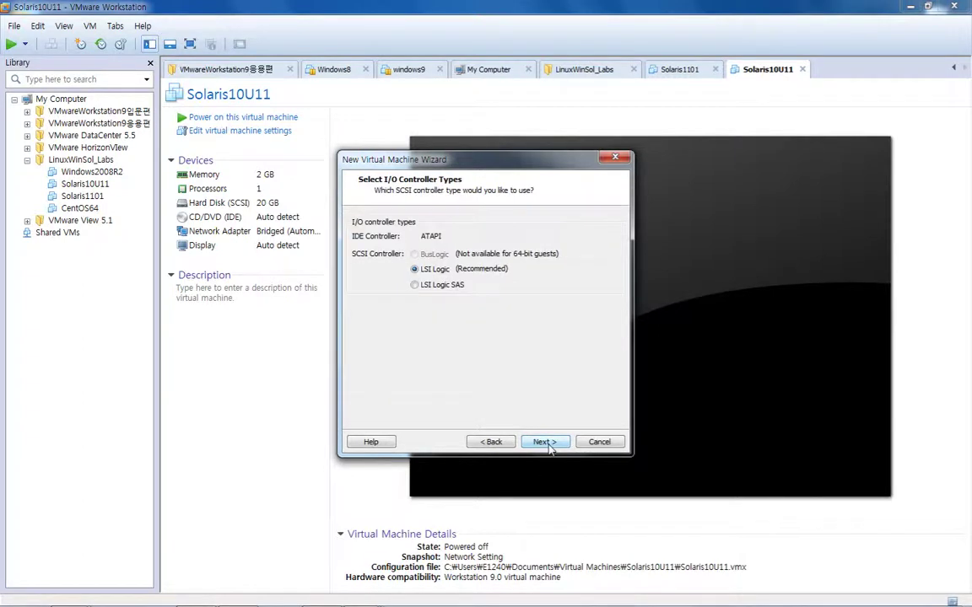
# Keep the LSI Logic controller and a new SCSI disk stored as a single file
pyautogui.click(546, 445)
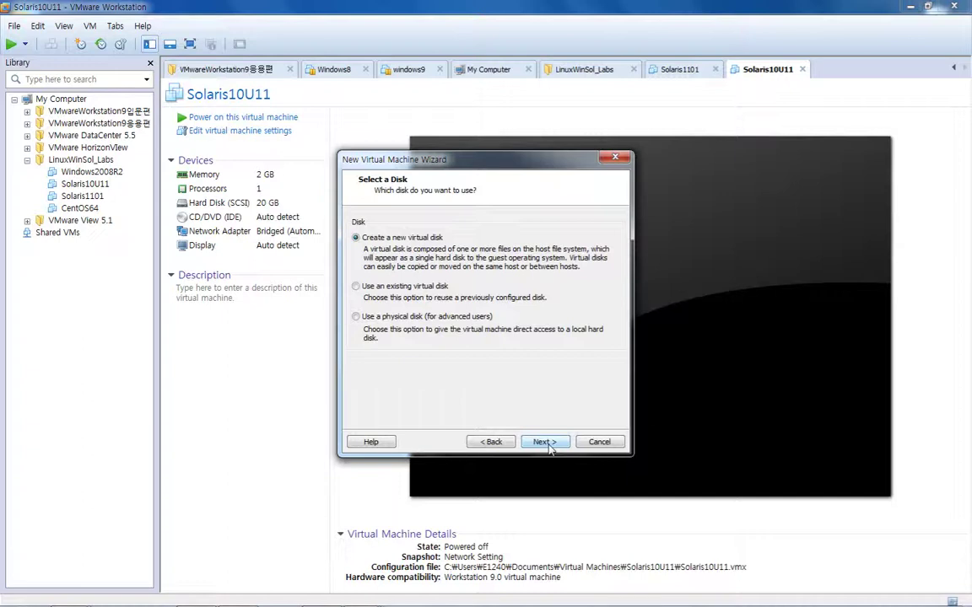
pyautogui.click(546, 445)
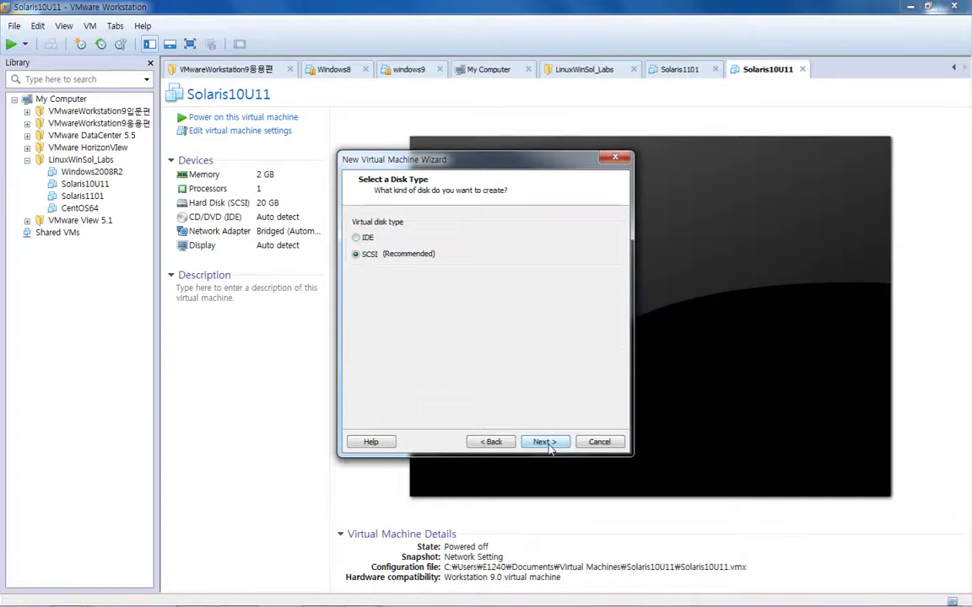
pyautogui.click(548, 445)
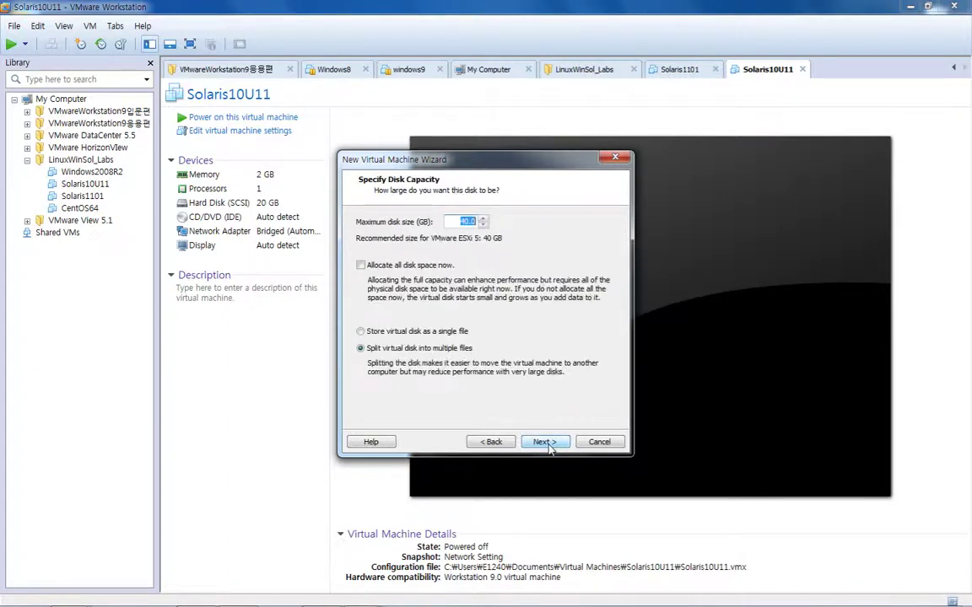
pyautogui.click(447, 333)
pyautogui.click(550, 444)
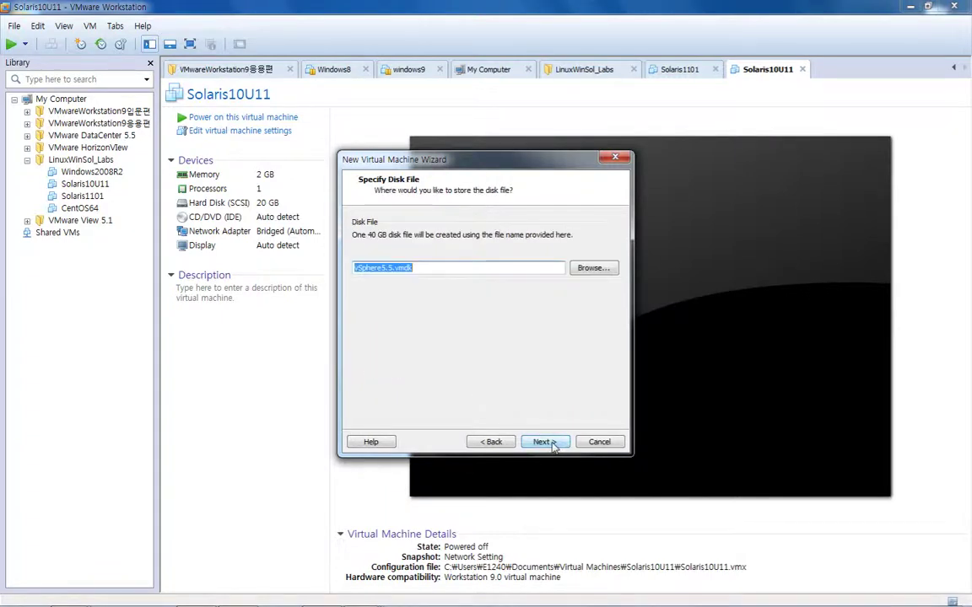
pyautogui.click(552, 446)
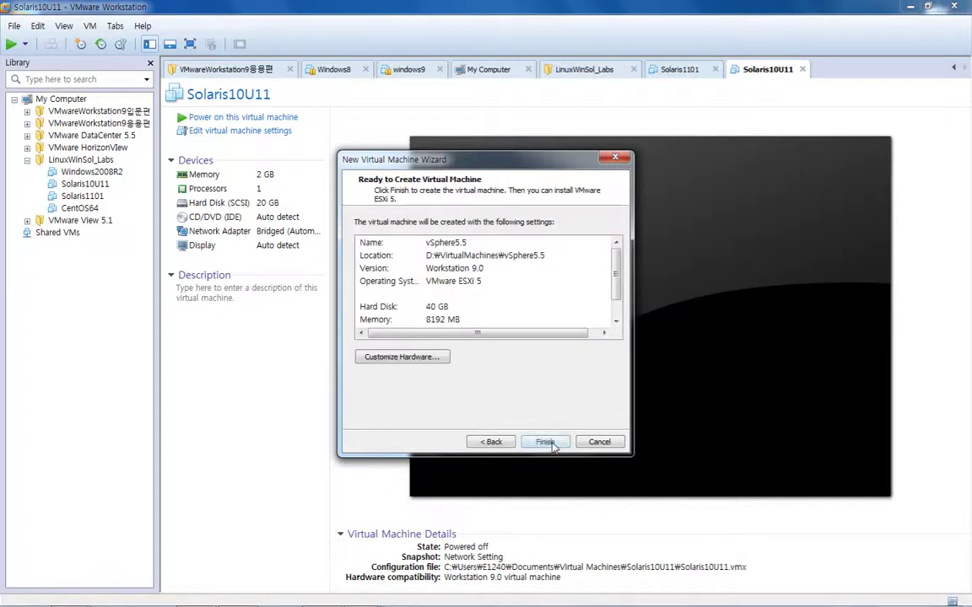
# Remove the floppy drive and USB controller from the VM's hardware
pyautogui.click(428, 359)
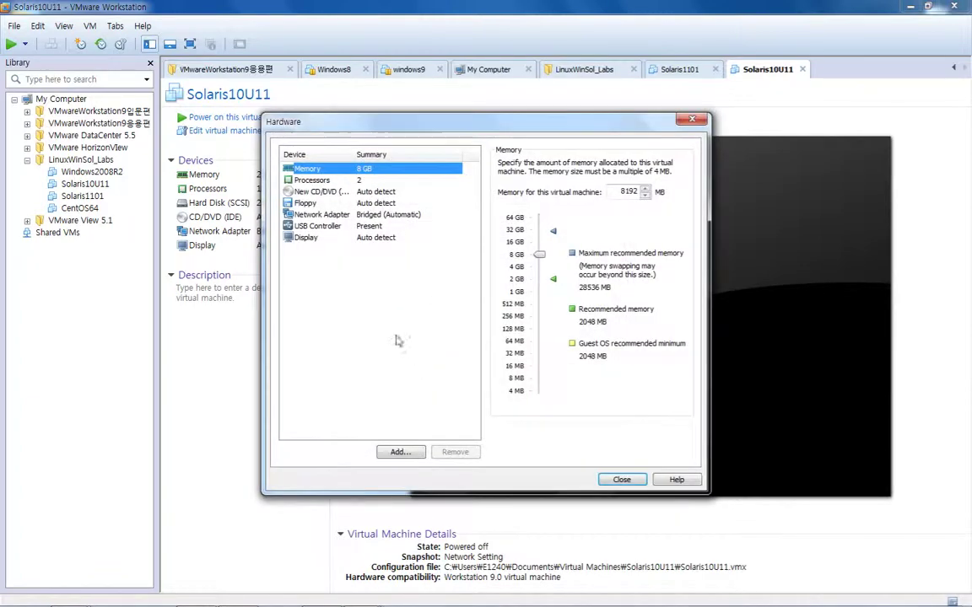
pyautogui.click(307, 204)
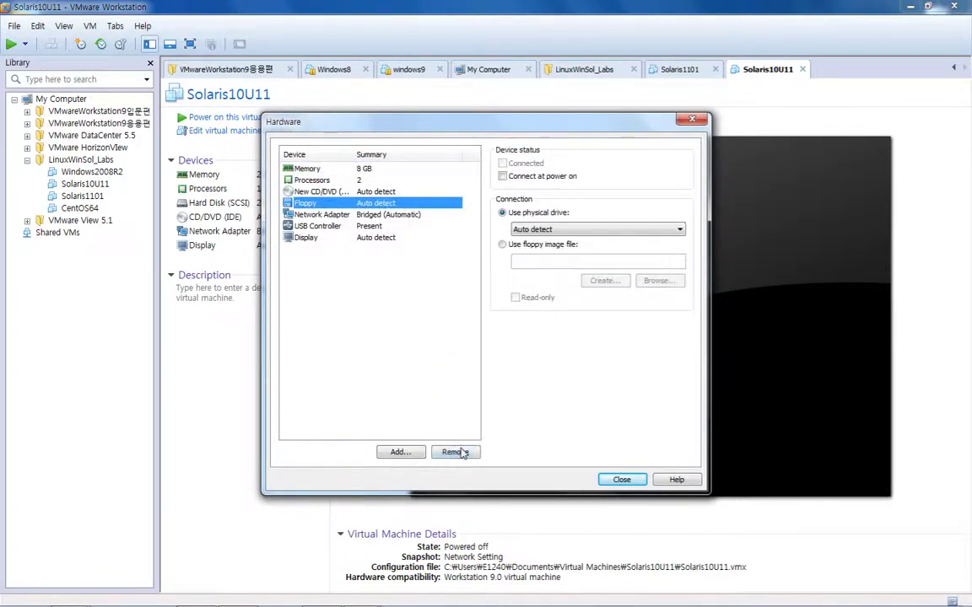
pyautogui.click(452, 452)
pyautogui.click(358, 215)
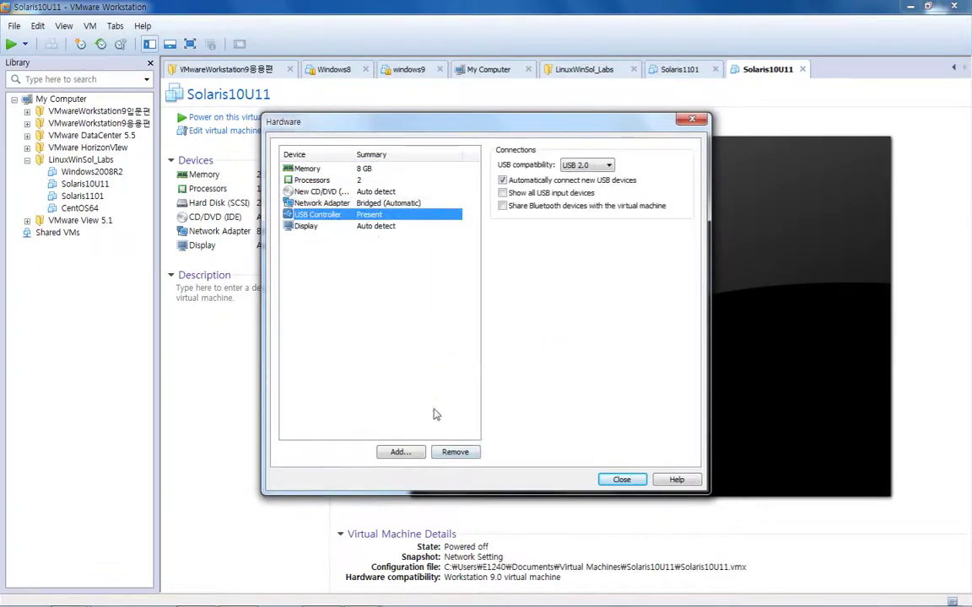
pyautogui.click(453, 453)
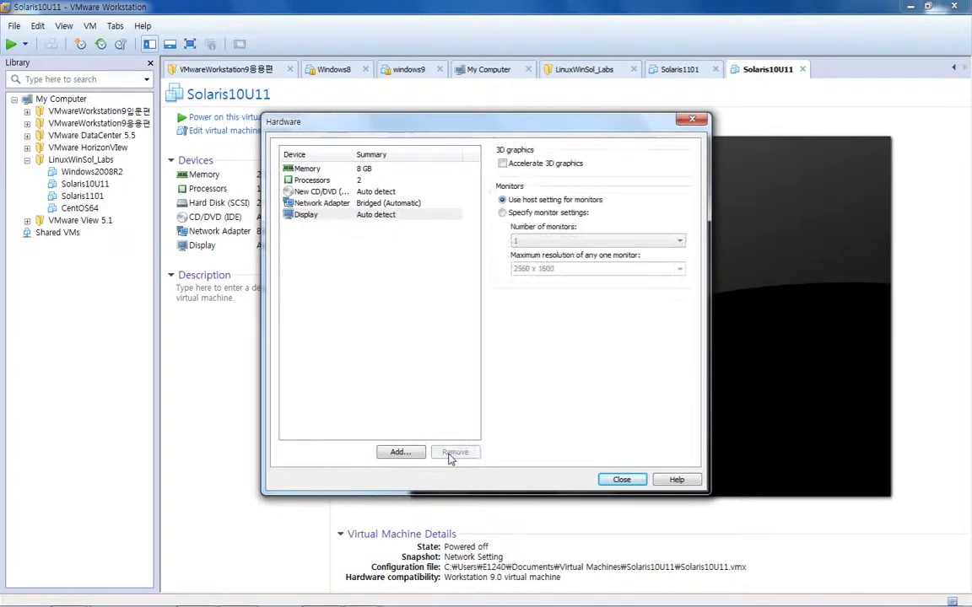
# Add a bridged network adapter
pyautogui.click(397, 455)
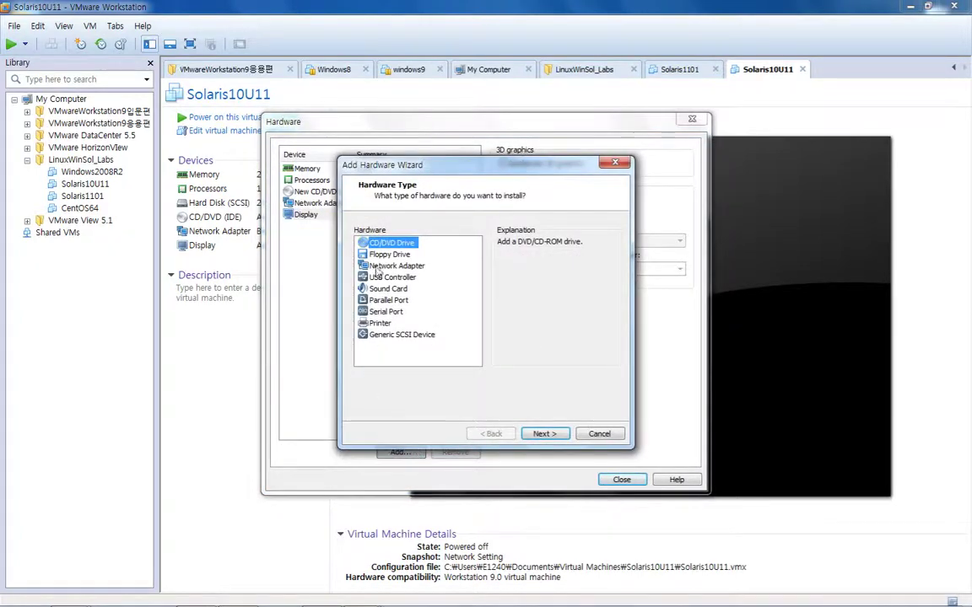
pyautogui.click(393, 266)
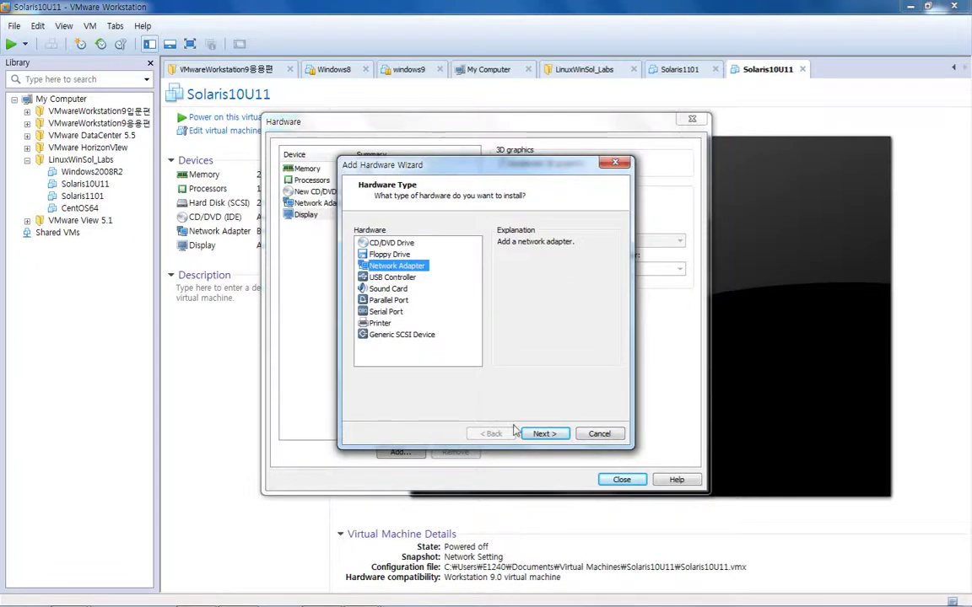
pyautogui.click(538, 434)
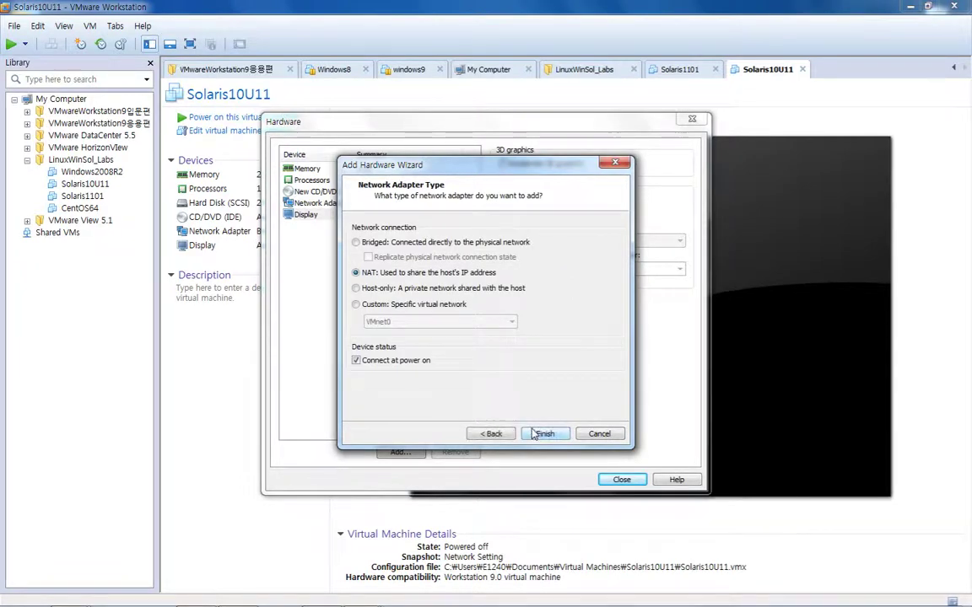
pyautogui.click(356, 242)
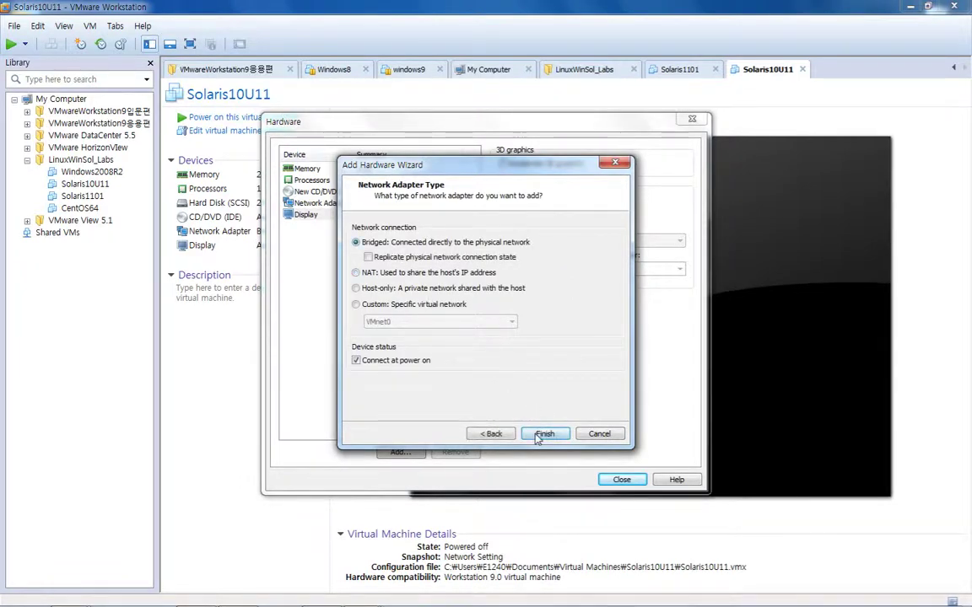
pyautogui.click(544, 433)
# Add a network adapter connected to the custom VMnet4 network
pyautogui.click(399, 452)
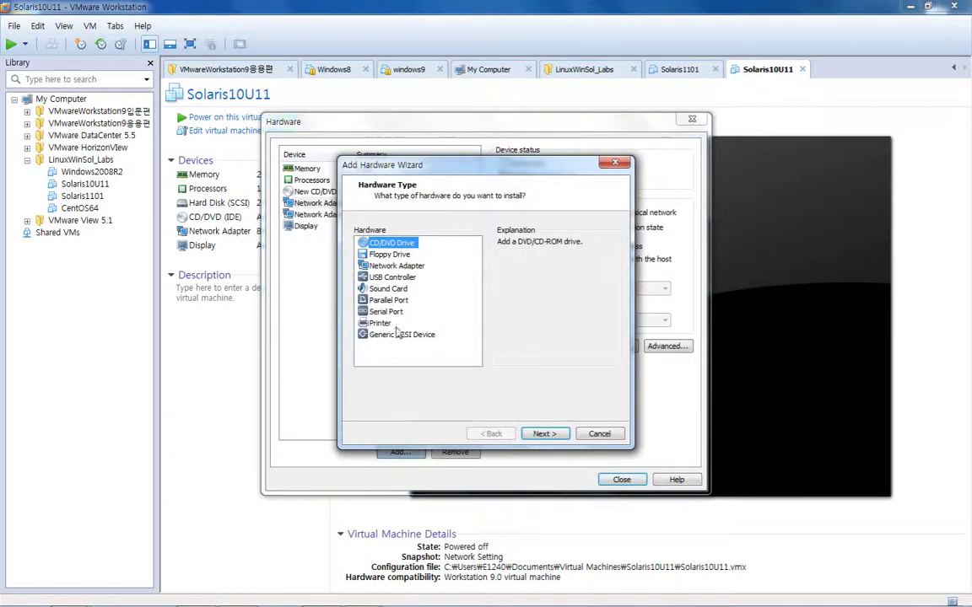
pyautogui.click(395, 266)
pyautogui.click(543, 434)
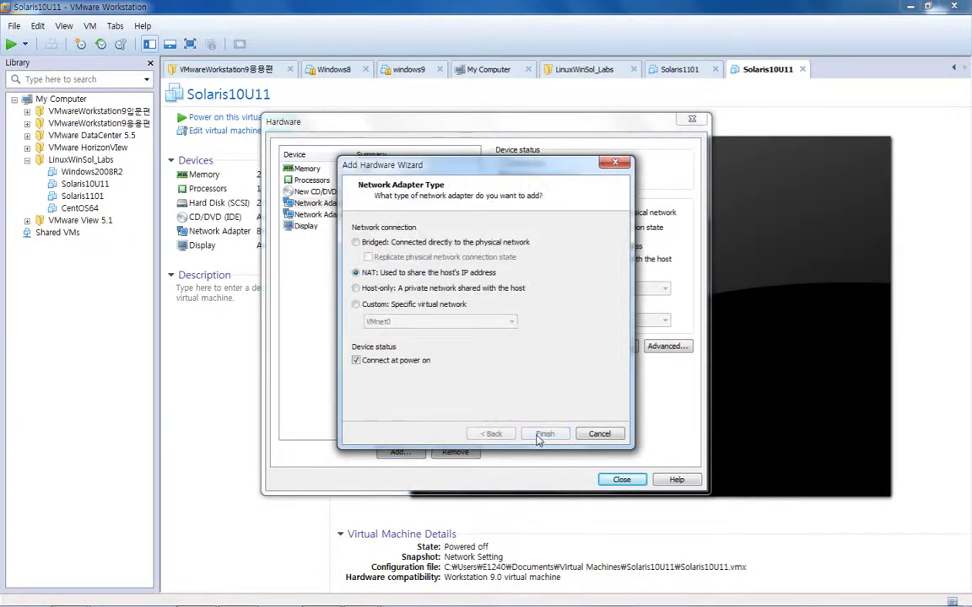
pyautogui.click(356, 304)
pyautogui.click(401, 322)
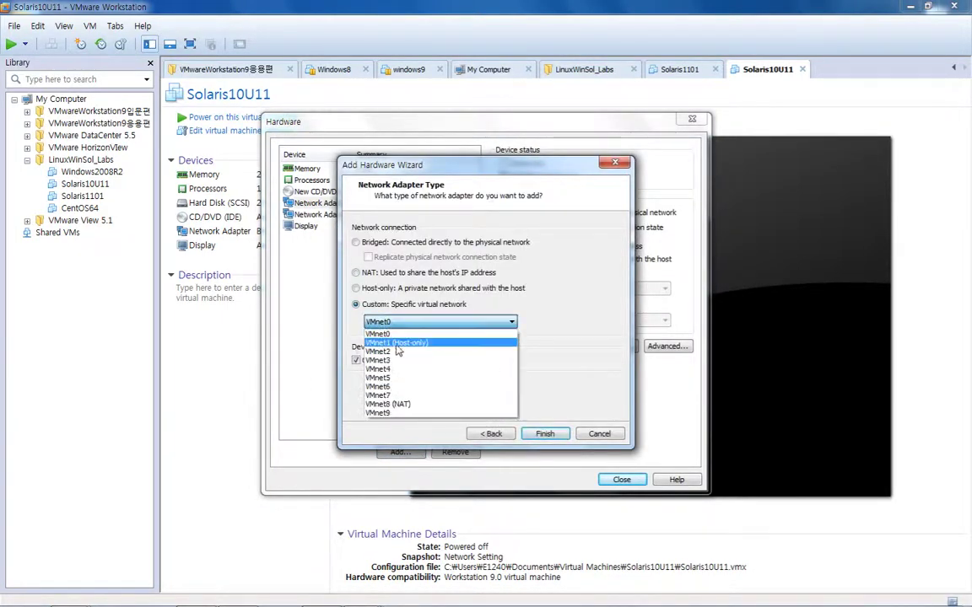
pyautogui.click(396, 368)
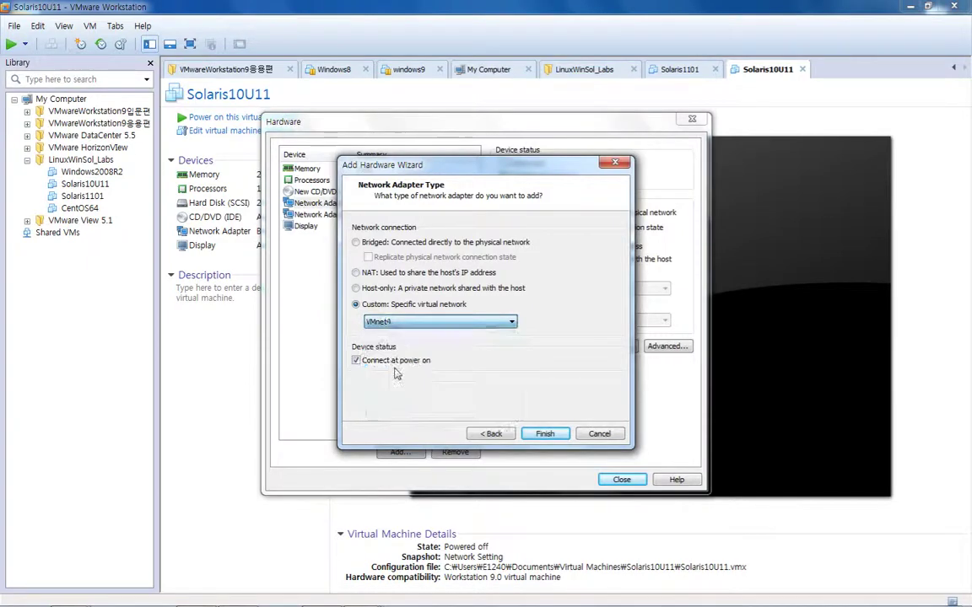
pyautogui.click(546, 436)
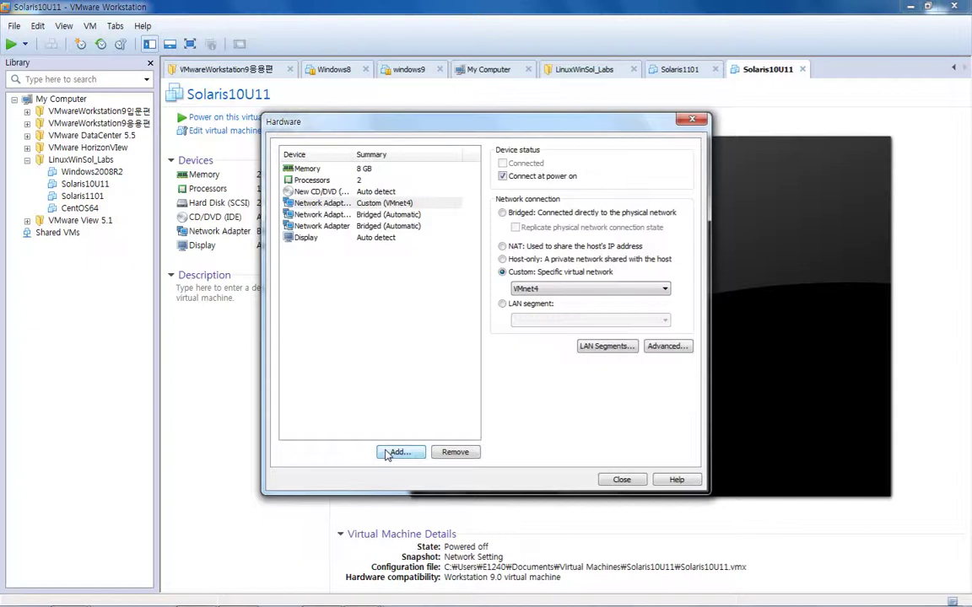
# Add a second VMnet4 network adapter, then create the vSphere5.5 machine
pyautogui.click(398, 452)
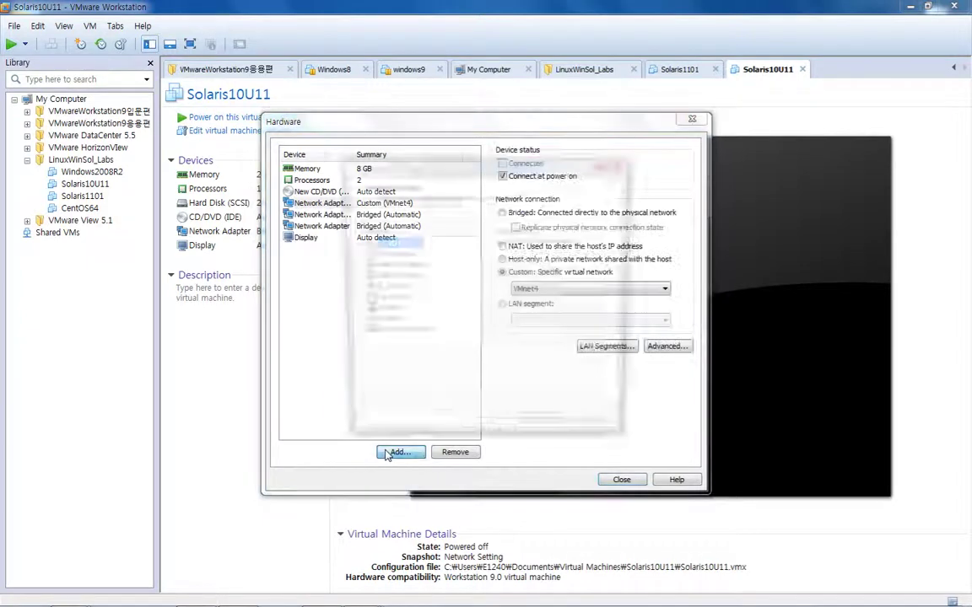
pyautogui.click(392, 266)
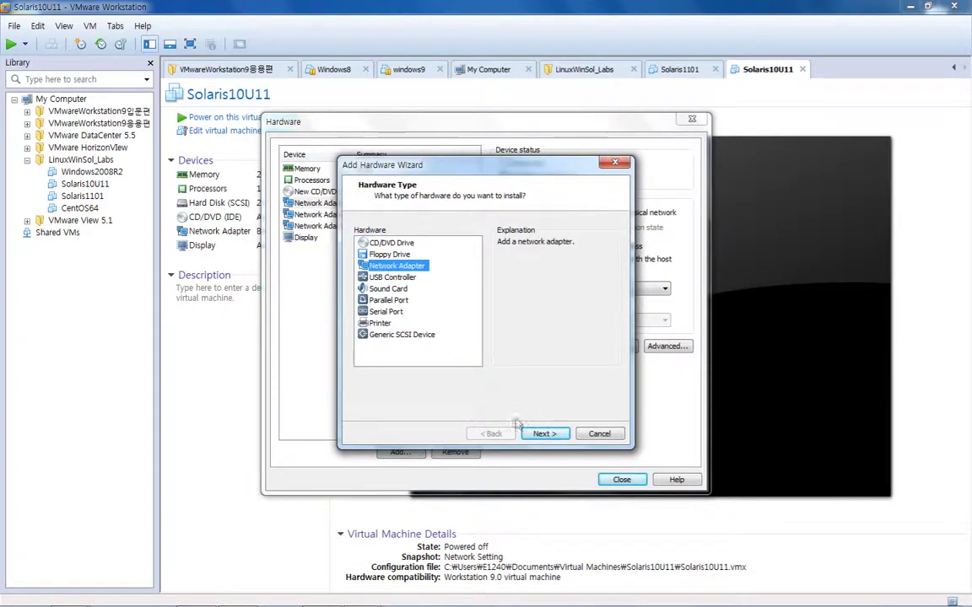
pyautogui.click(544, 433)
pyautogui.click(423, 305)
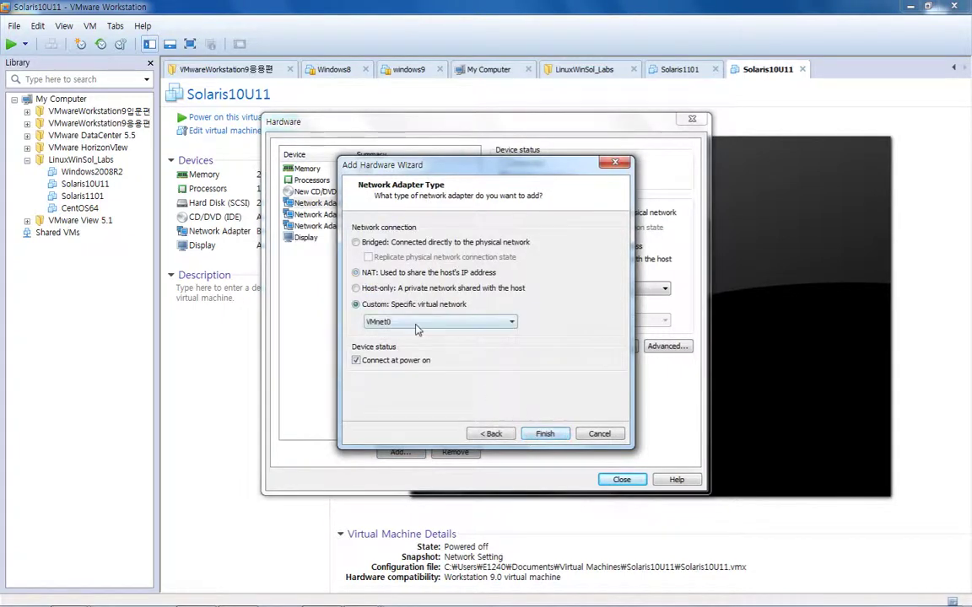
pyautogui.click(439, 321)
pyautogui.click(413, 372)
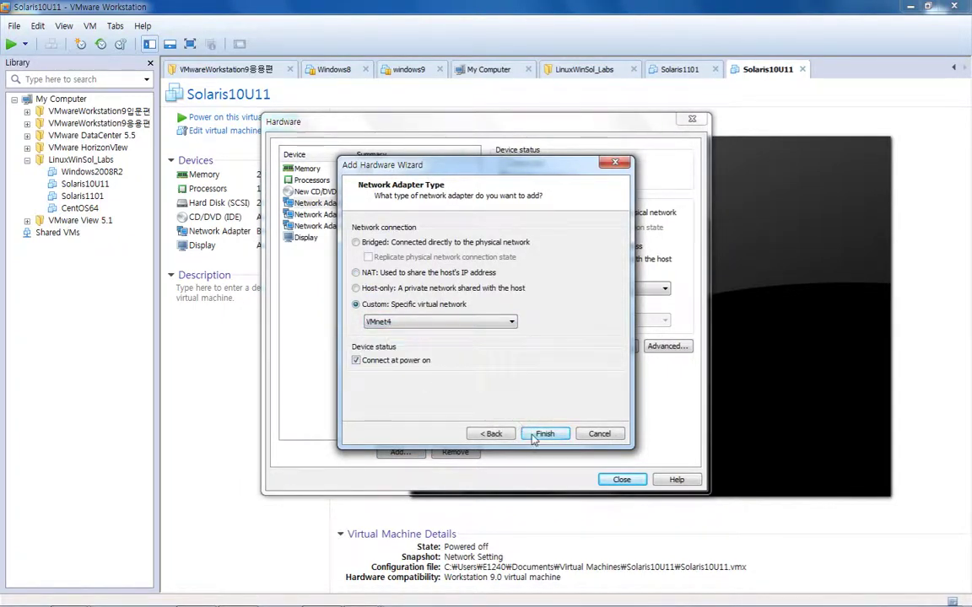
pyautogui.click(544, 434)
pyautogui.click(612, 480)
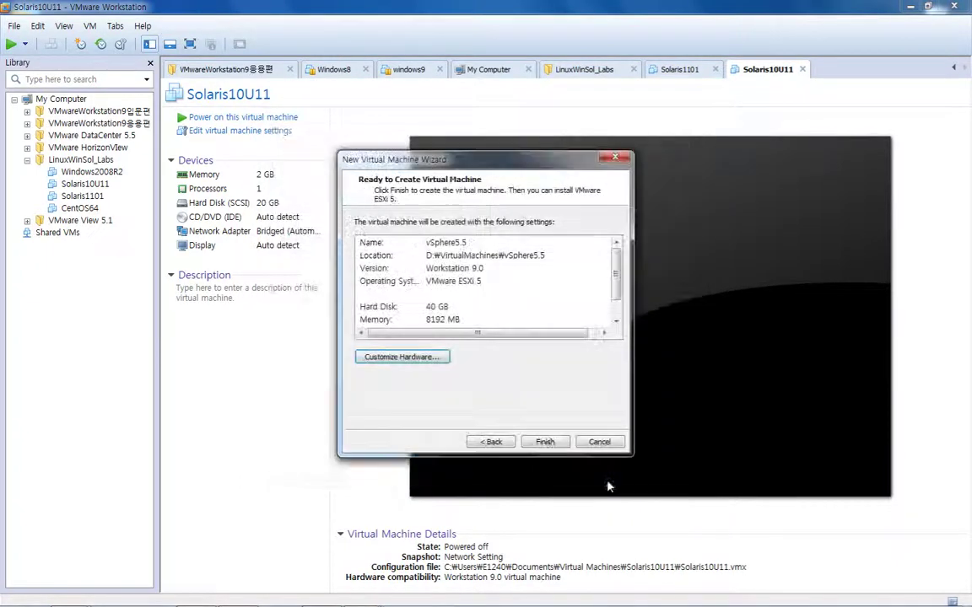
pyautogui.click(545, 442)
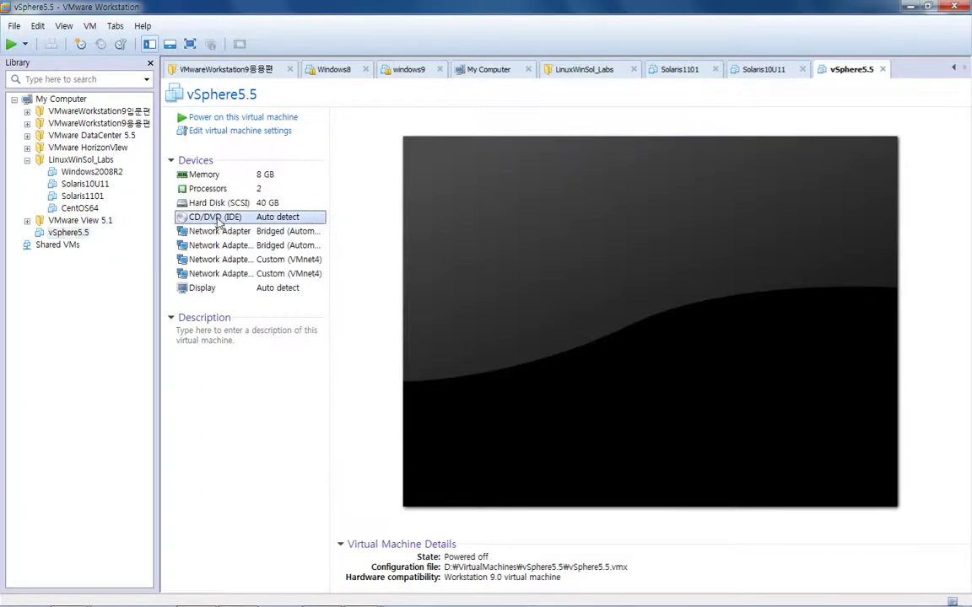
# Point the VM's CD/DVD drive at the ESXi 5.5 installer ISO image
pyautogui.doubleClick(215, 218)
pyautogui.click(515, 251)
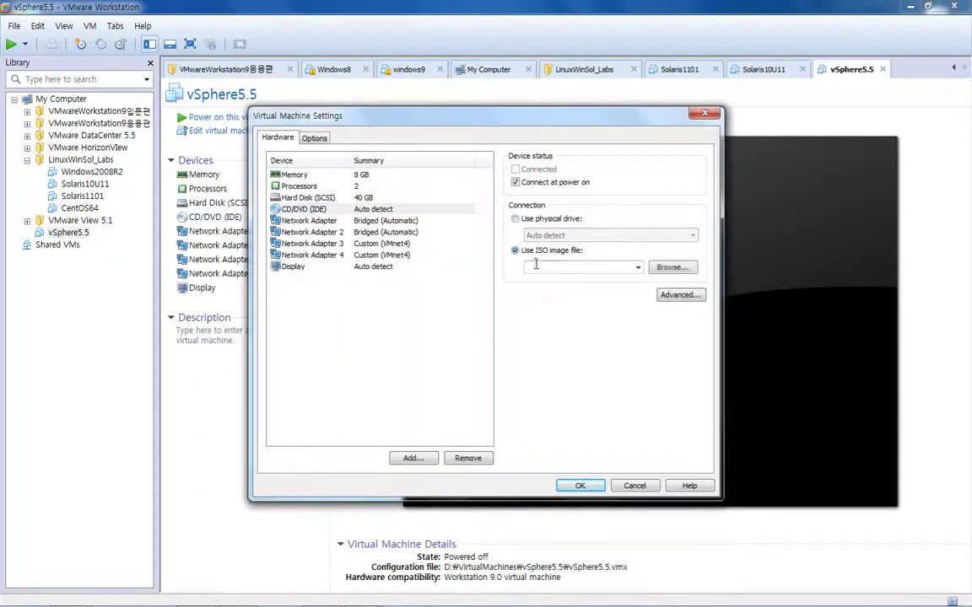
pyautogui.click(672, 266)
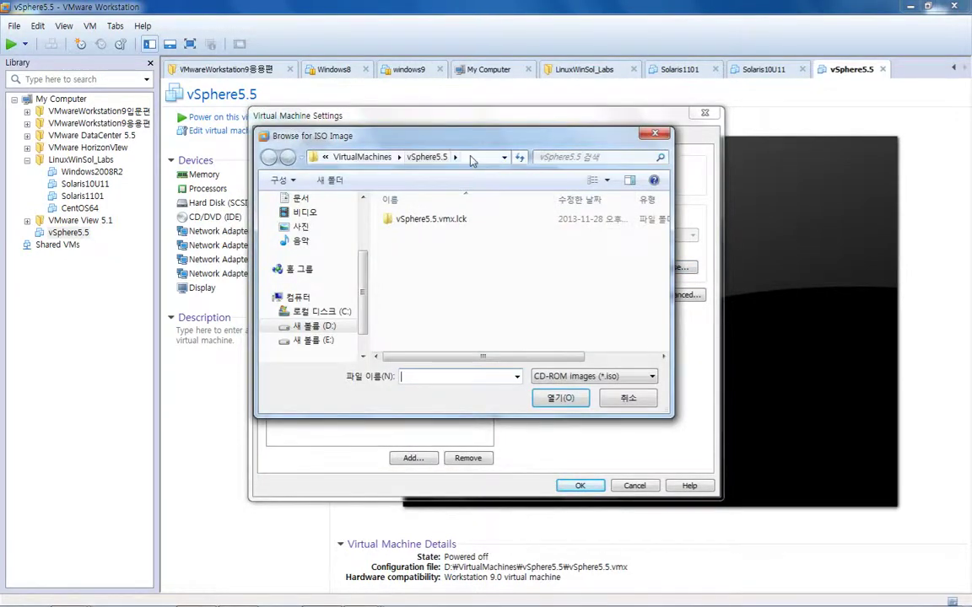
pyautogui.click(472, 158)
pyautogui.write('E:₩ISO₩VMware₩ESXi₩5.5₩ESXi5.5')
pyautogui.press('Return')
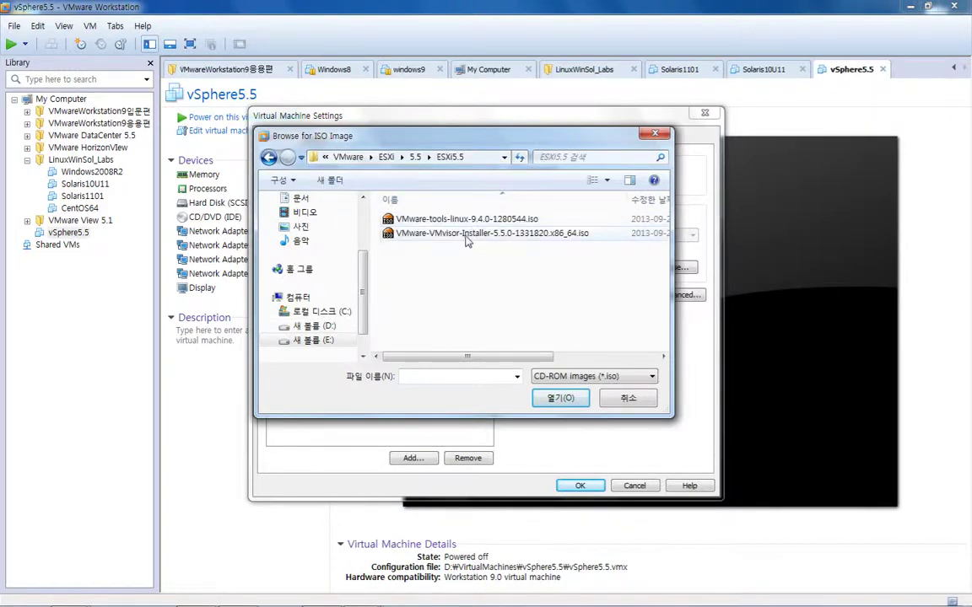
pyautogui.doubleClick(466, 238)
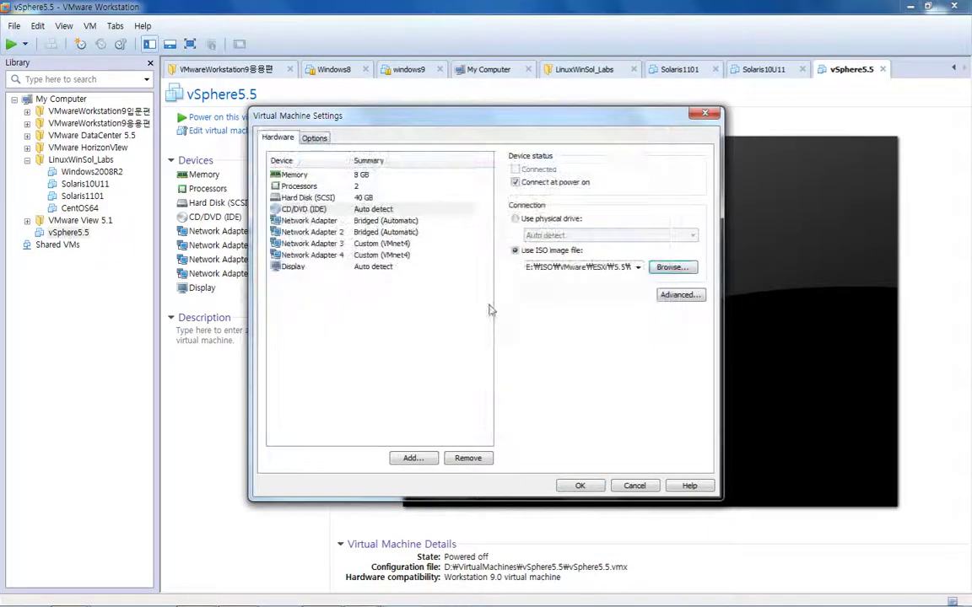
pyautogui.click(579, 486)
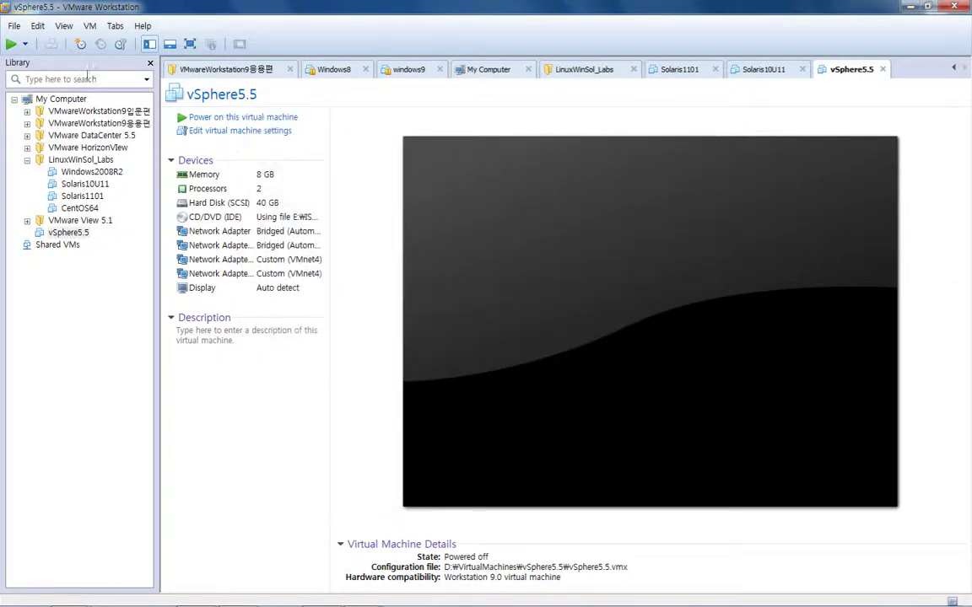
# Power on the VM and boot the ESXi installer from its boot menu
pyautogui.click(11, 44)
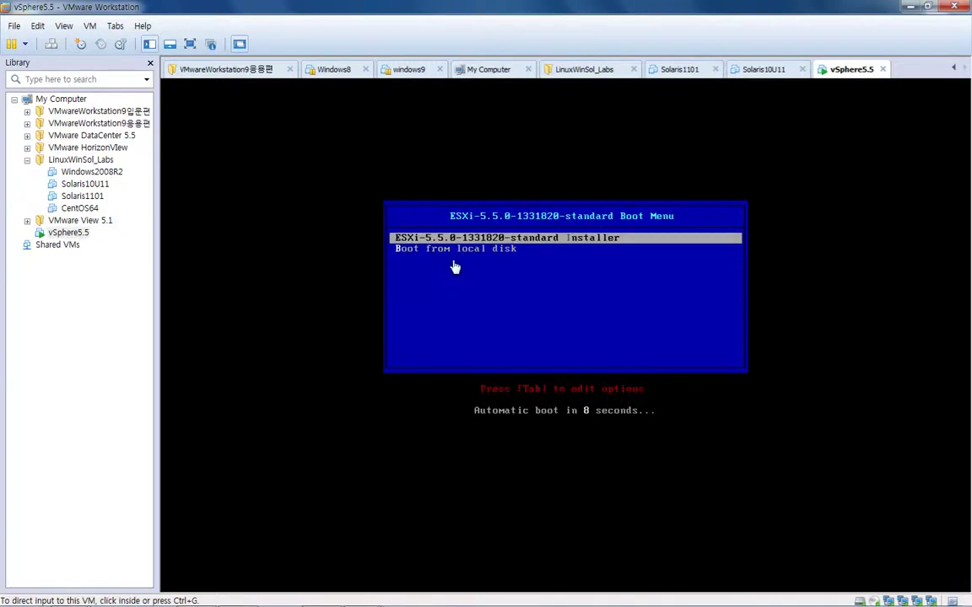
pyautogui.click(489, 256)
pyautogui.press('Return')
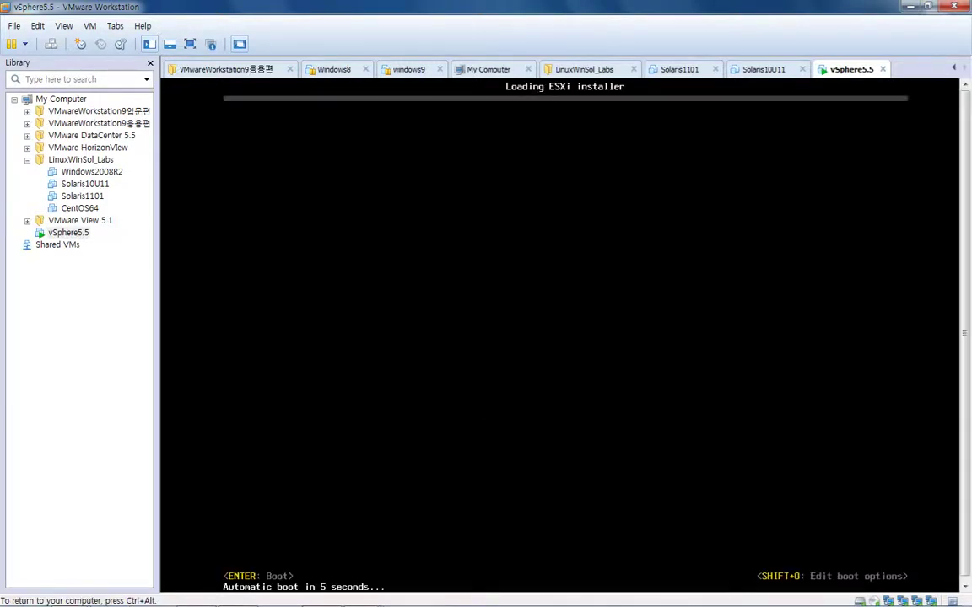
pyautogui.hotkey('ctrl', 'alt')
# Set vmware-vmx.exe to High priority in Task Manager and return to the VM
pyautogui.rightClick(546, 605)
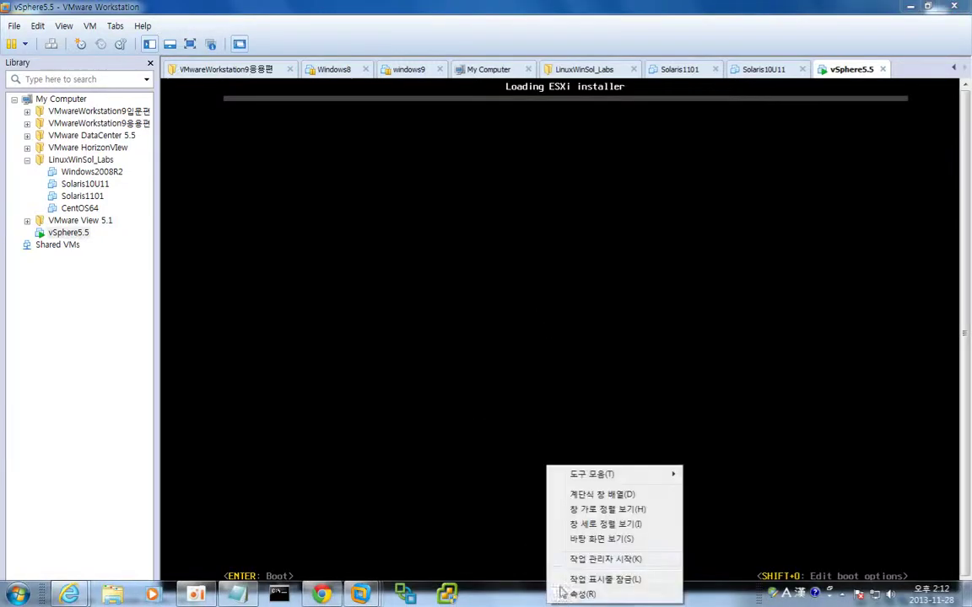
pyautogui.click(596, 561)
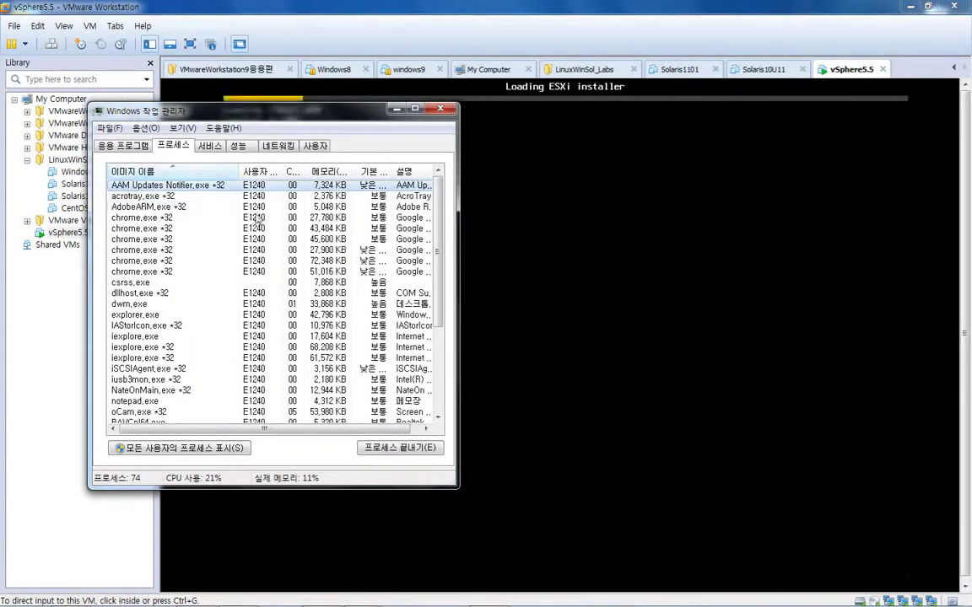
pyautogui.scroll(-4, 257, 224)
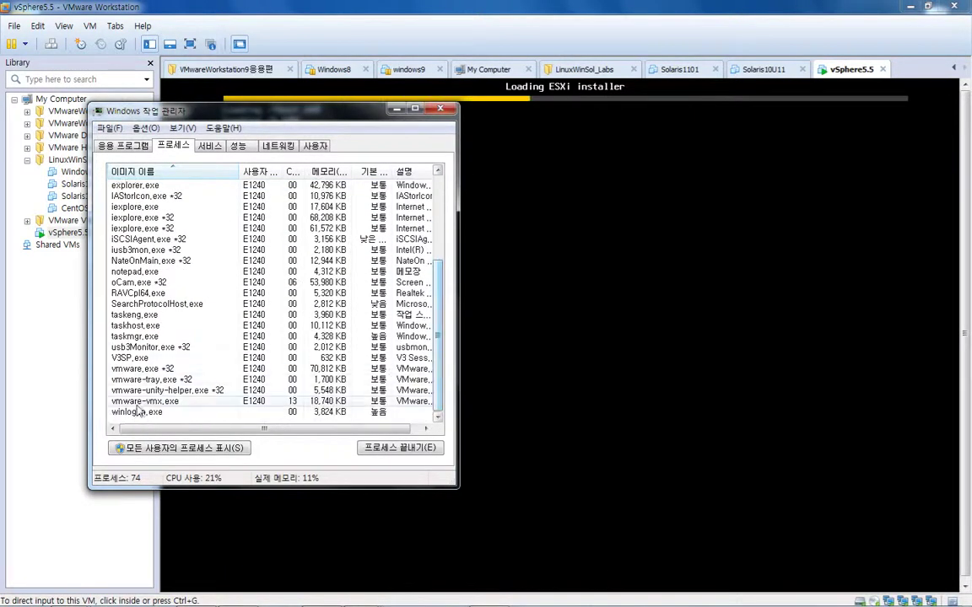
pyautogui.click(135, 403)
pyautogui.rightClick(144, 409)
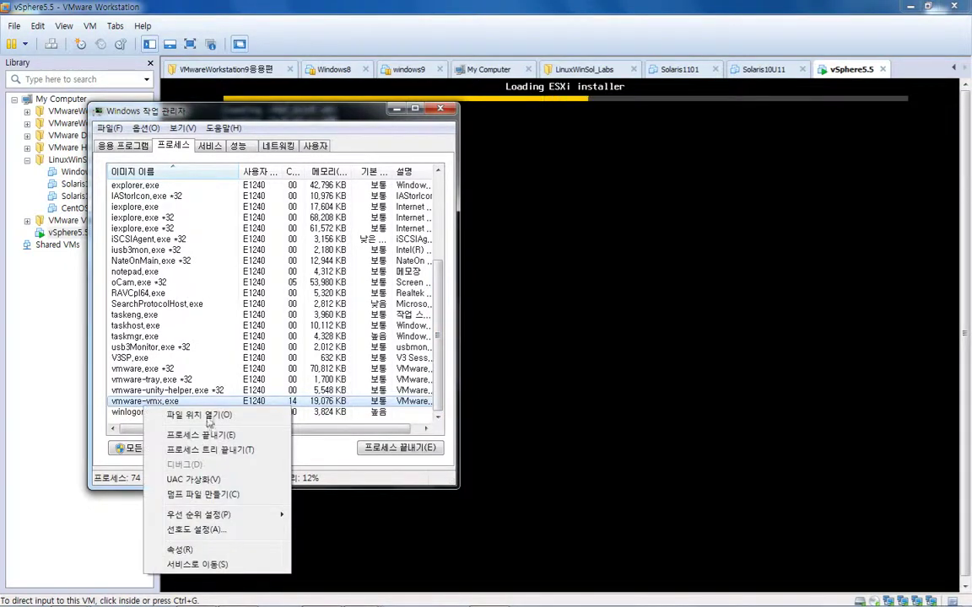
pyautogui.moveTo(245, 516)
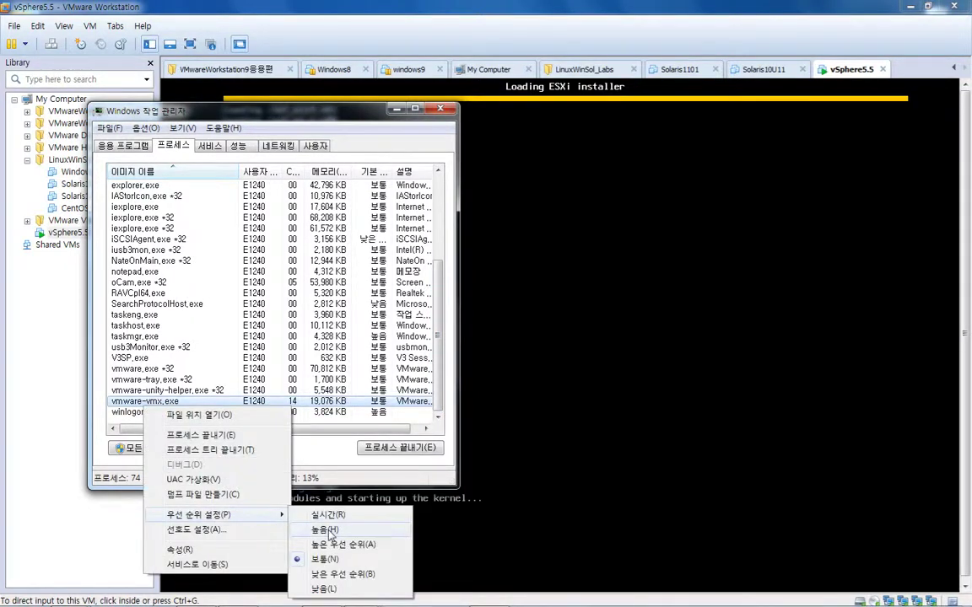
pyautogui.click(324, 532)
pyautogui.click(505, 328)
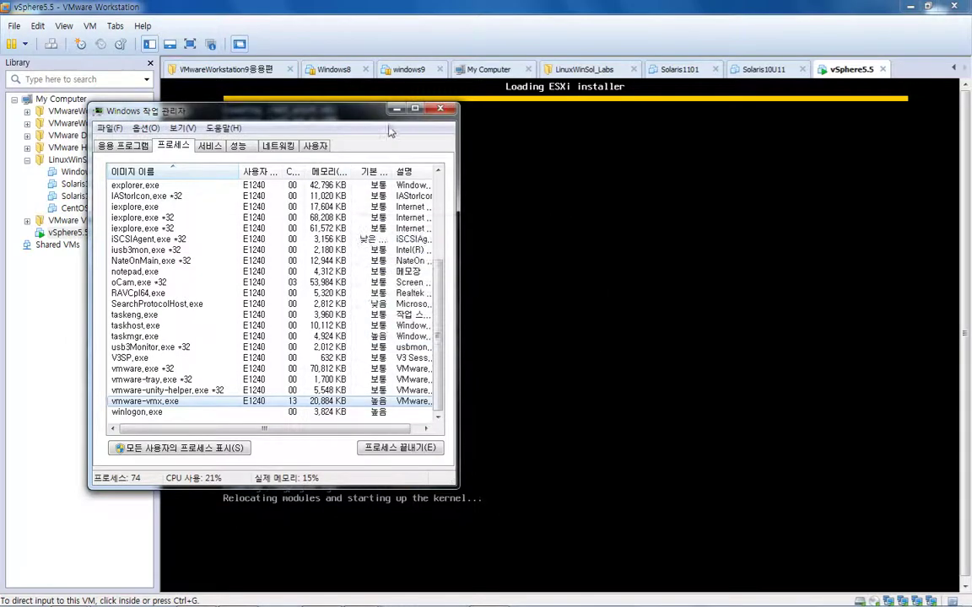
pyautogui.click(397, 111)
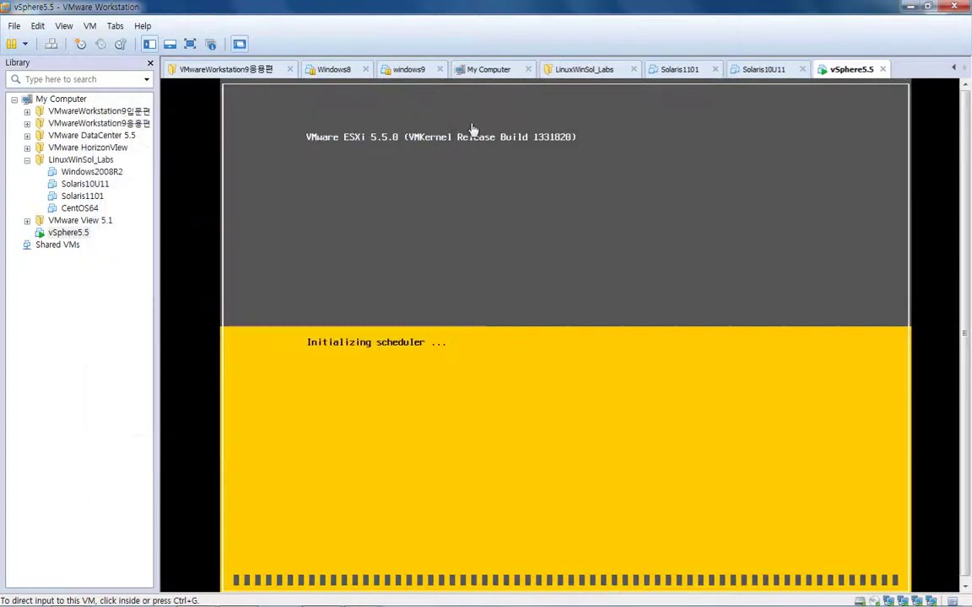
pyautogui.click(520, 286)
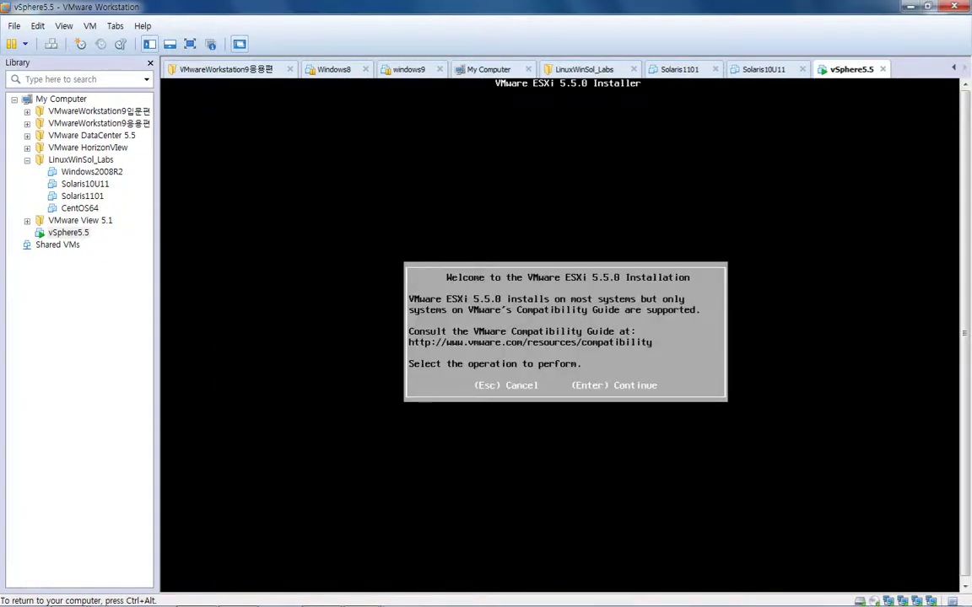
# Pass the welcome screen, accept the EULA with F11, and pick the 40.00 GiB local disk
pyautogui.hotkey('ctrl', 'alt')
pyautogui.click(588, 397)
pyautogui.press('Return')
pyautogui.hotkey('ctrl', 'alt')
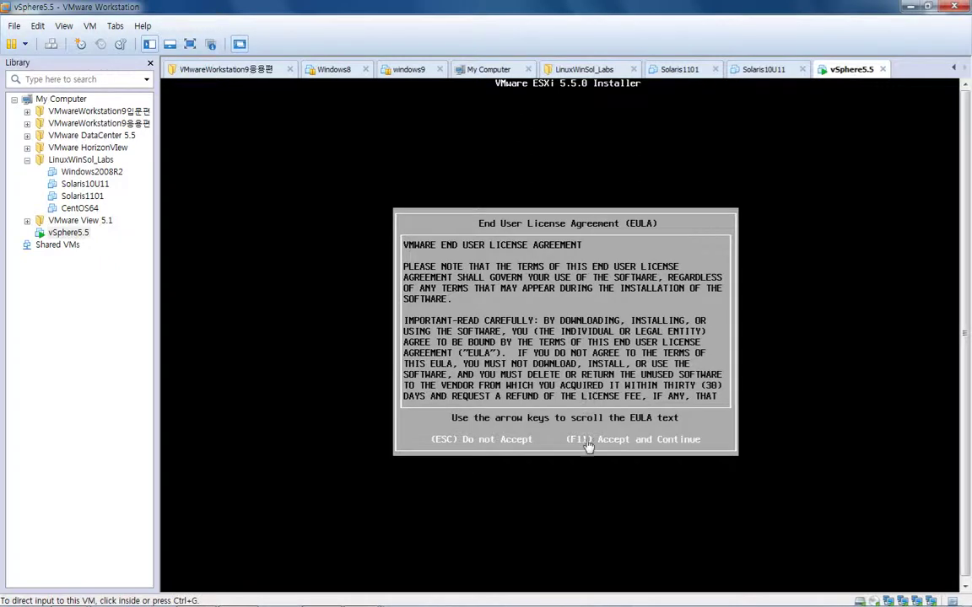
pyautogui.click(608, 446)
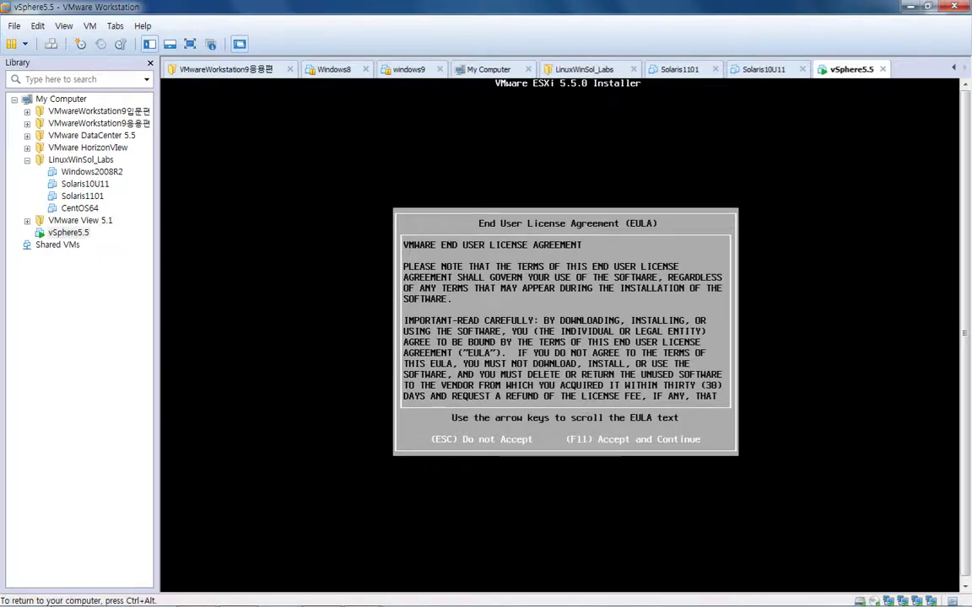
pyautogui.press('F11')
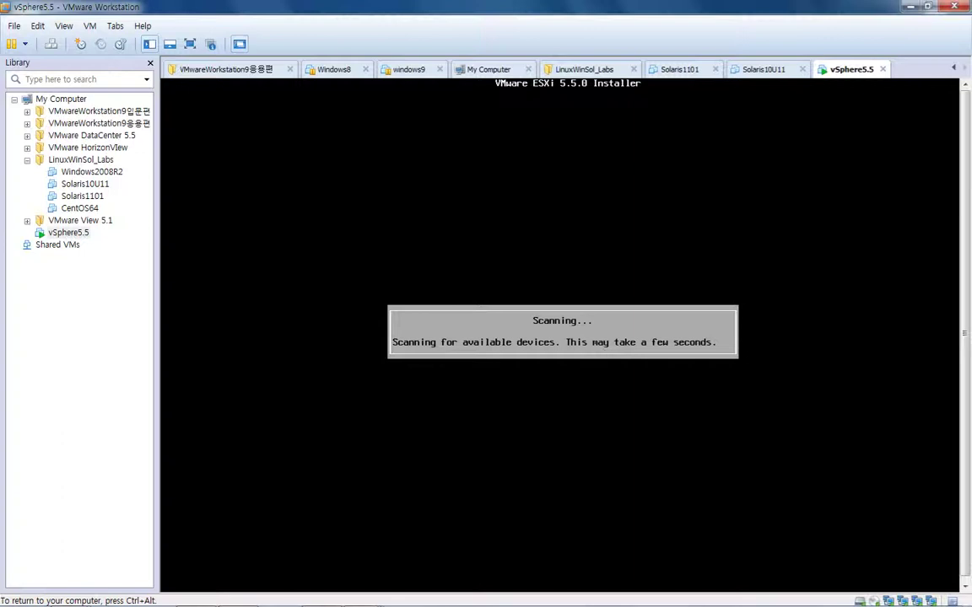
pyautogui.hotkey('ctrl', 'alt')
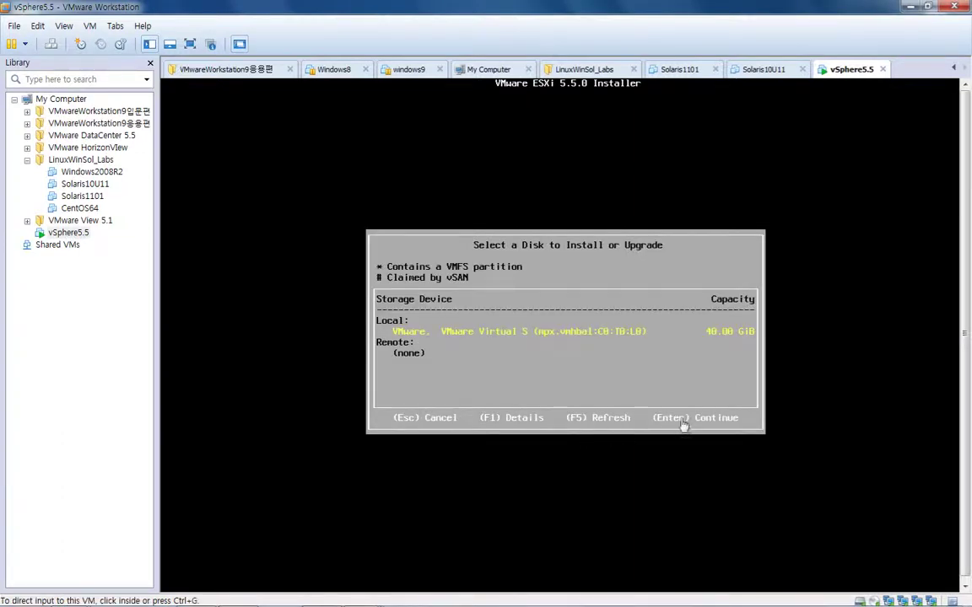
pyautogui.click(681, 422)
pyautogui.press('Return')
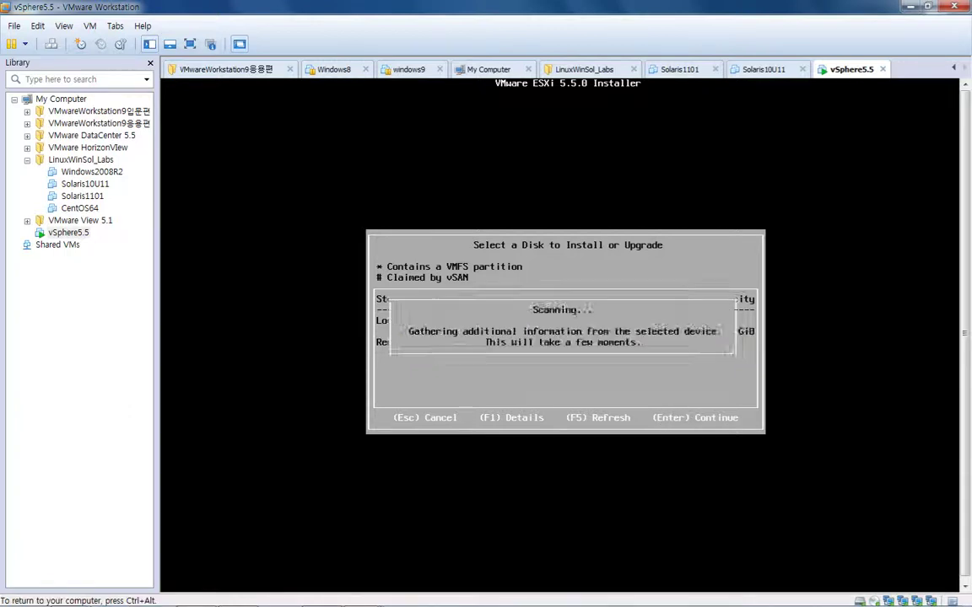
pyautogui.hotkey('ctrl', 'alt')
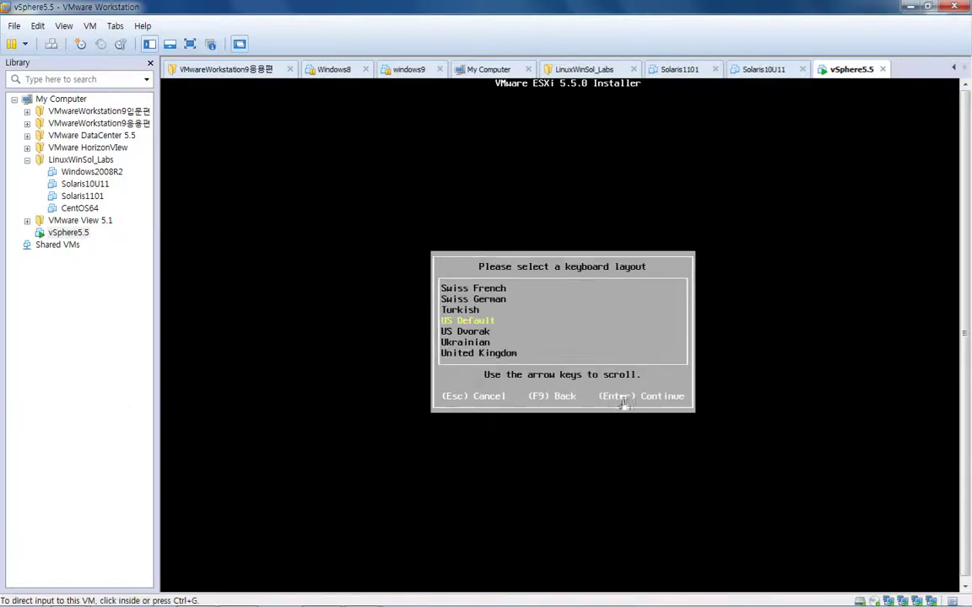
# Keep the US Default keyboard layout, then enter and confirm the root password
pyautogui.click(561, 361)
pyautogui.press('Return')
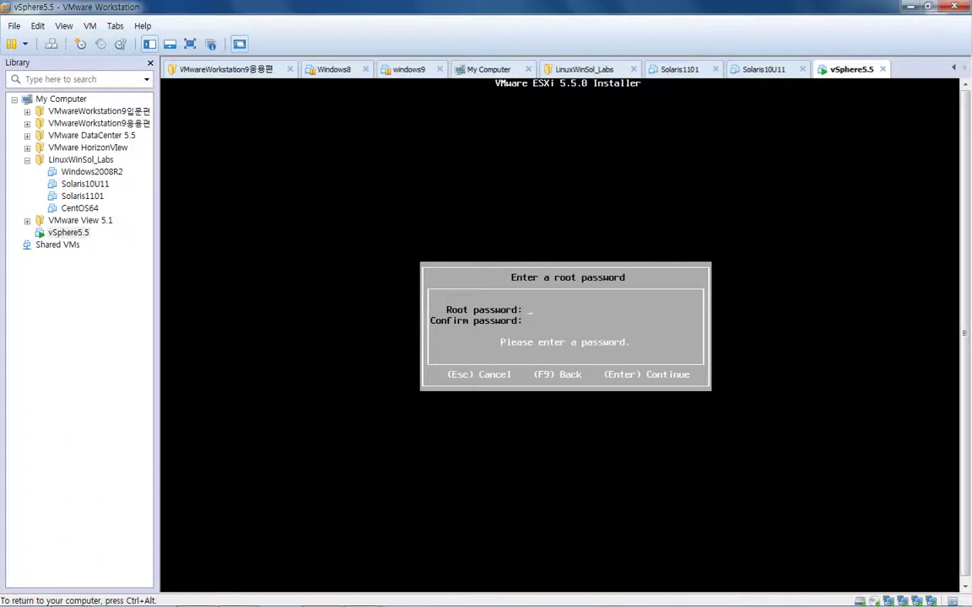
pyautogui.write('********')
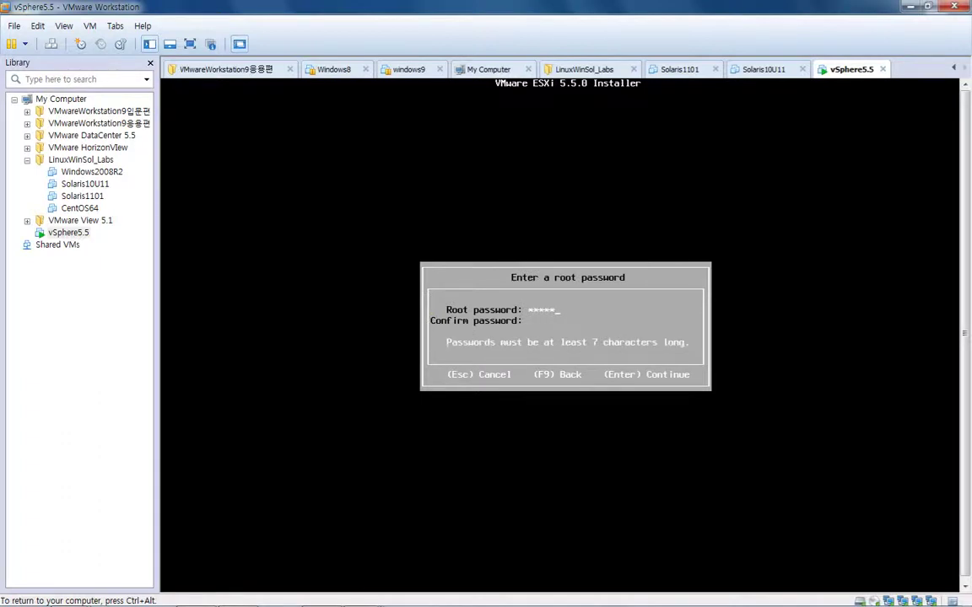
pyautogui.write('********')
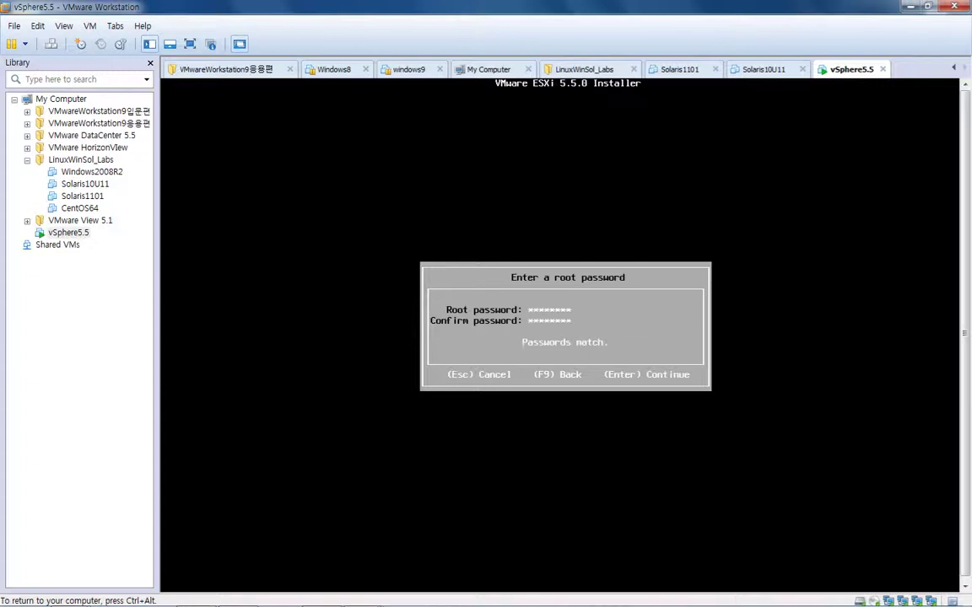
pyautogui.hotkey('ctrl', 'alt')
pyautogui.click(642, 383)
pyautogui.press('Return')
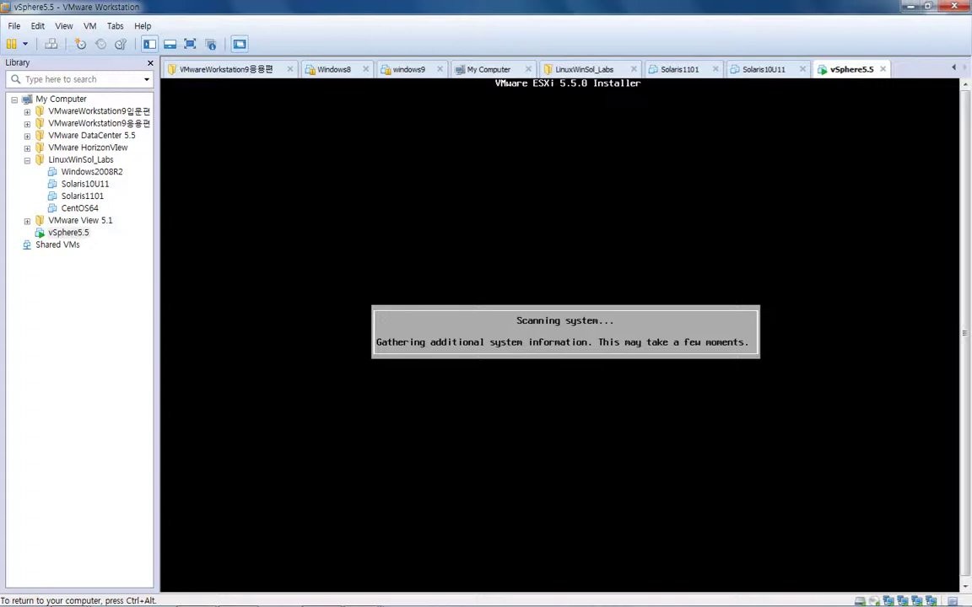
# Release input from the VM while the scan runs until Confirm Install appears
pyautogui.hotkey('ctrl', 'alt')
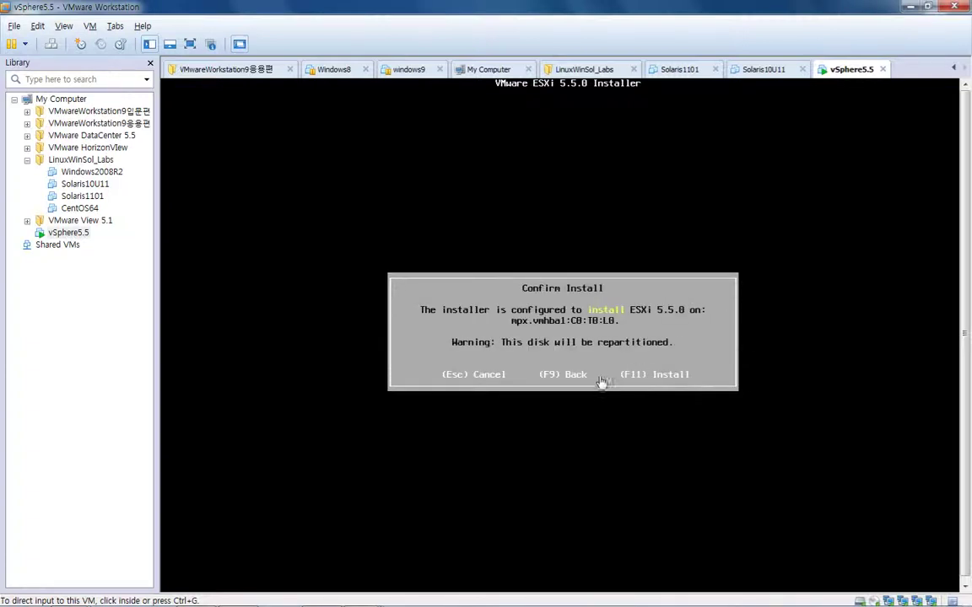
# Confirm the ESXi 5.5.0 install with F11 and let it progress to about 28%
pyautogui.click(577, 339)
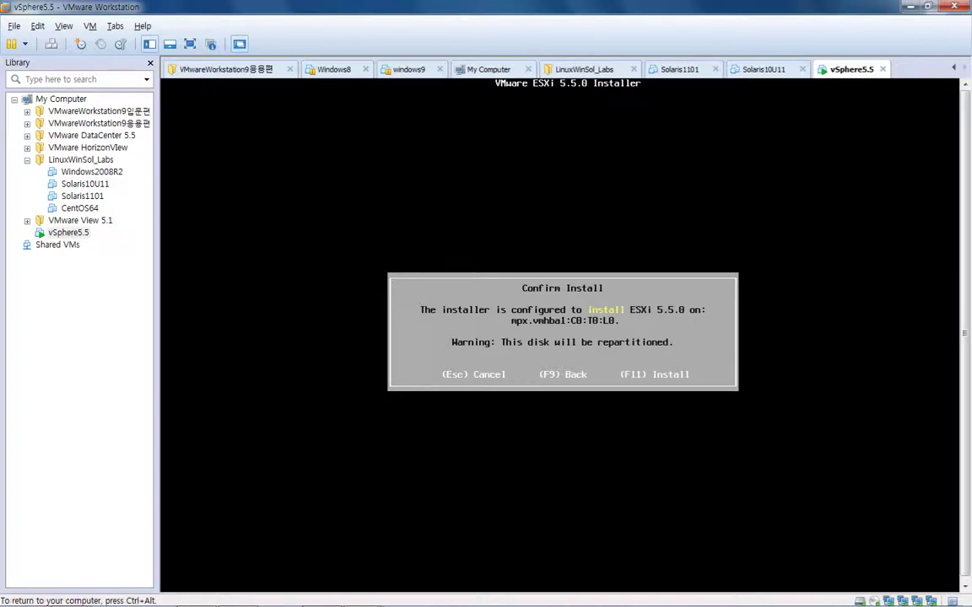
pyautogui.press('F11')
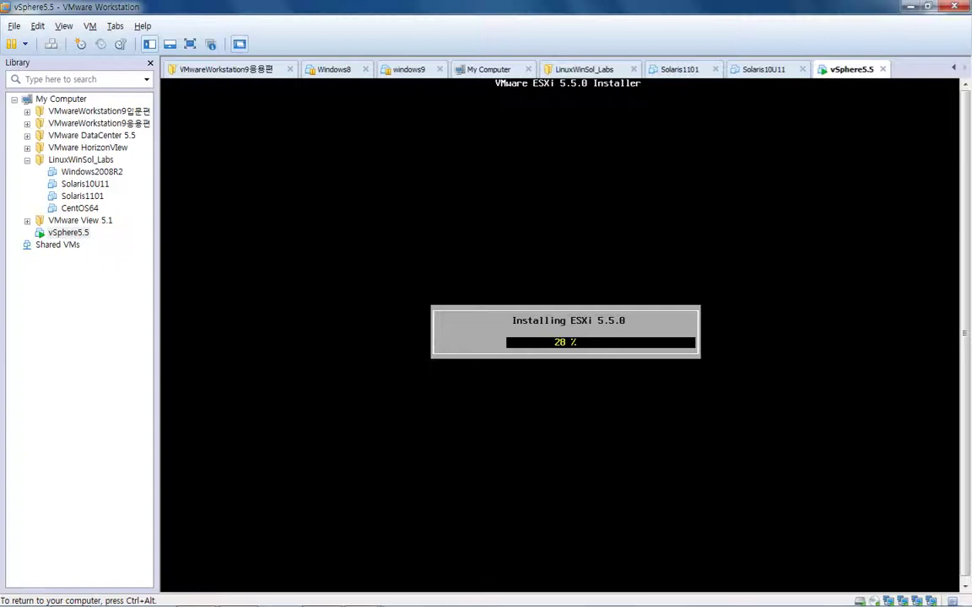
pyautogui.hotkey('ctrl', 'alt')
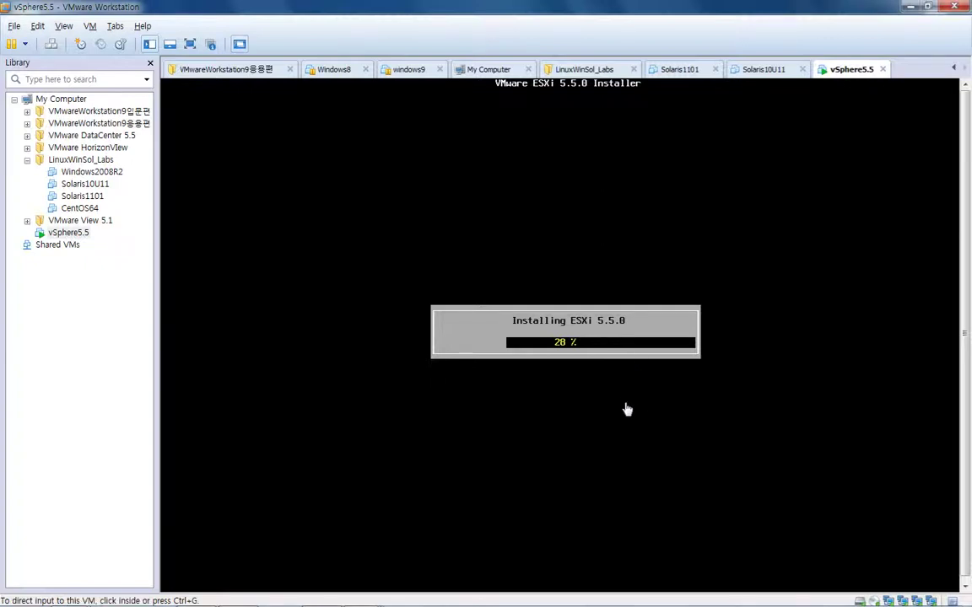
pyautogui.click(71, 234)
pyautogui.click(584, 336)
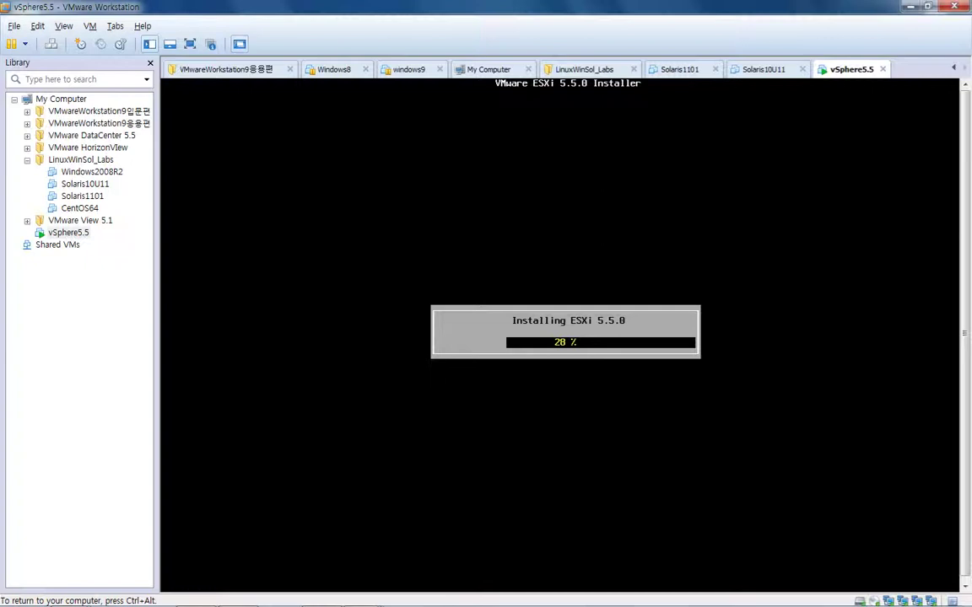
pyautogui.hotkey('ctrl', 'alt')
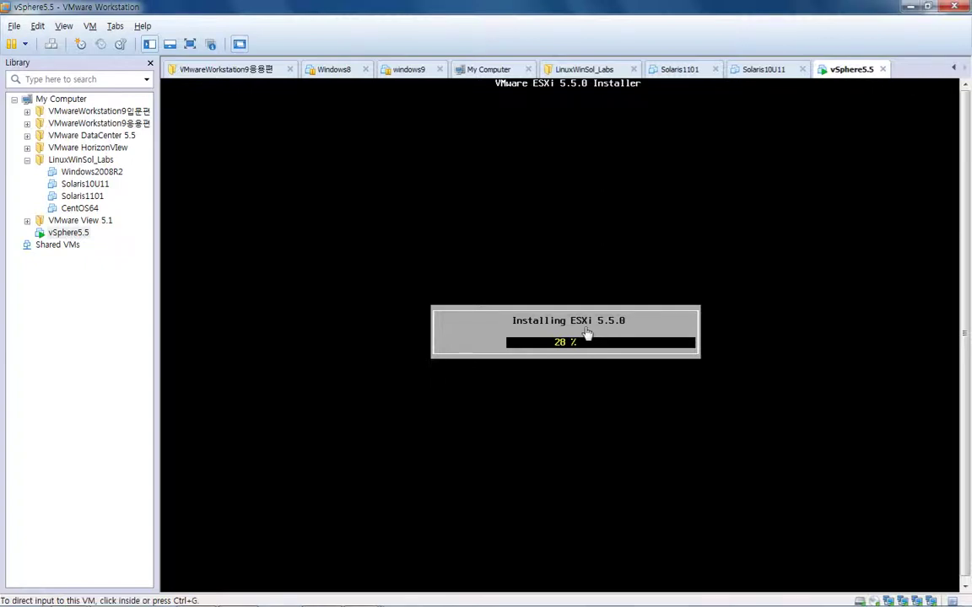
# Start Task Manager and sort the Processes list by image name
pyautogui.rightClick(609, 595)
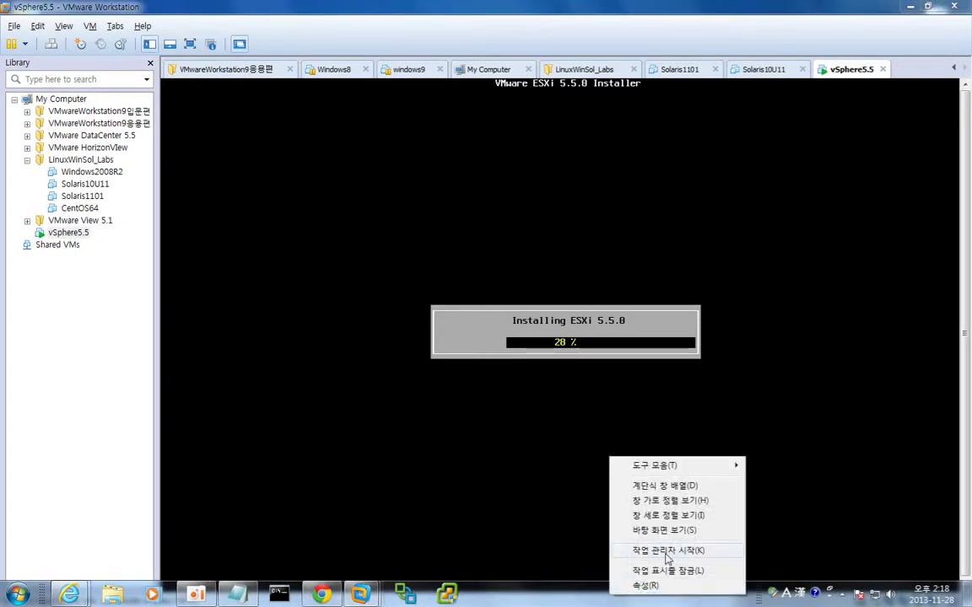
pyautogui.click(658, 550)
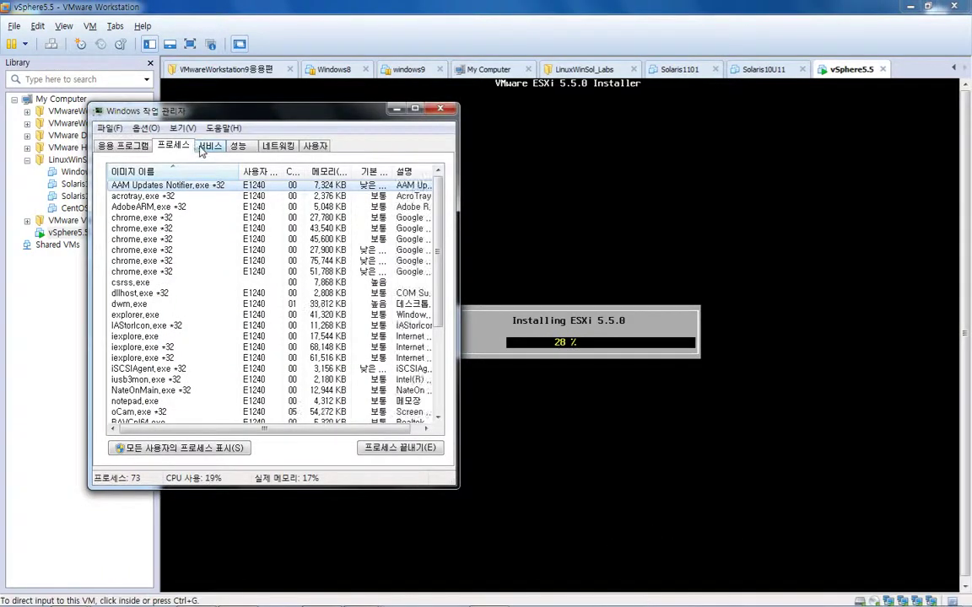
pyautogui.click(240, 146)
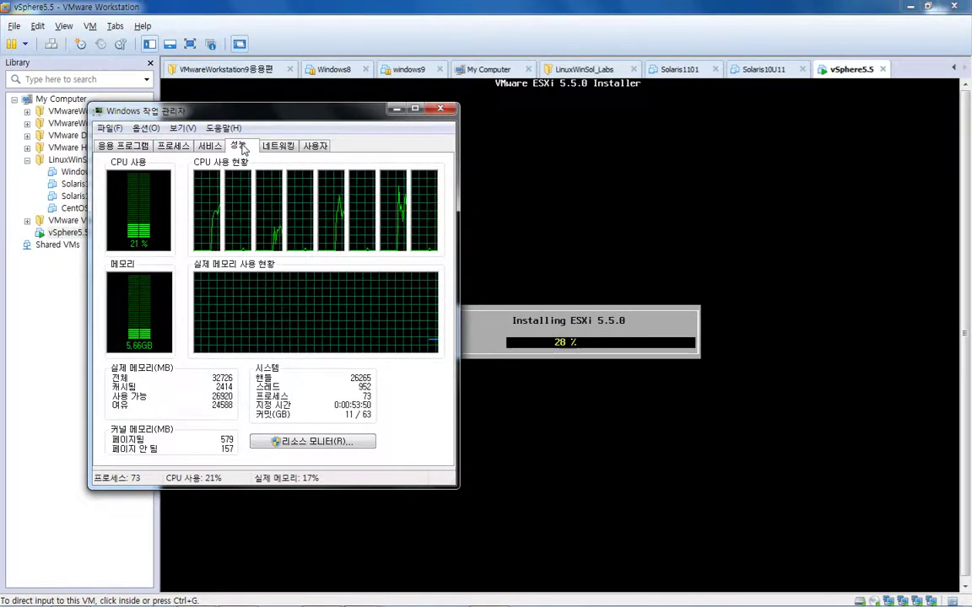
pyautogui.click(174, 148)
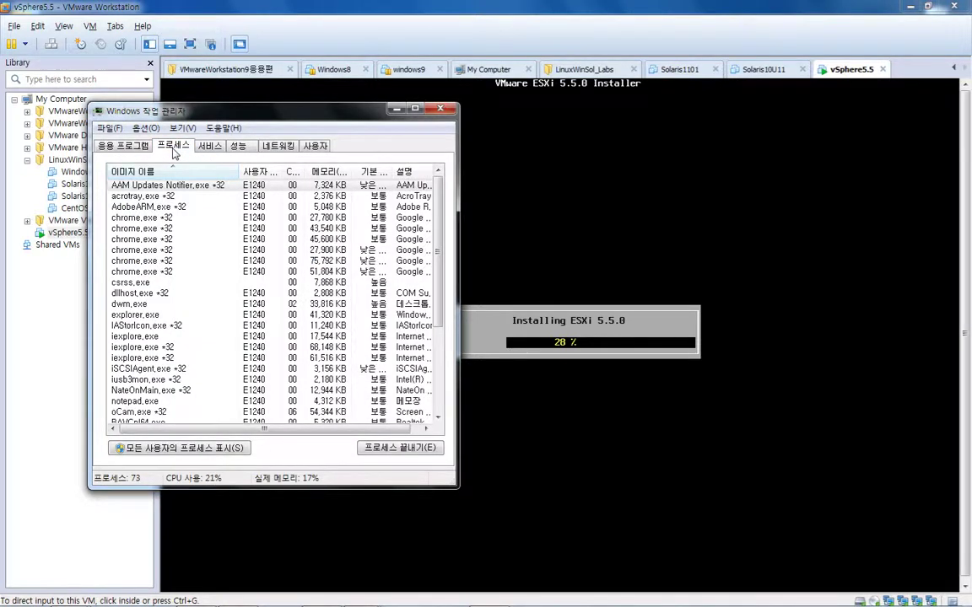
pyautogui.click(164, 174)
# Set vmware-vmx.exe to High priority, confirm, and close Task Manager
pyautogui.click(156, 196)
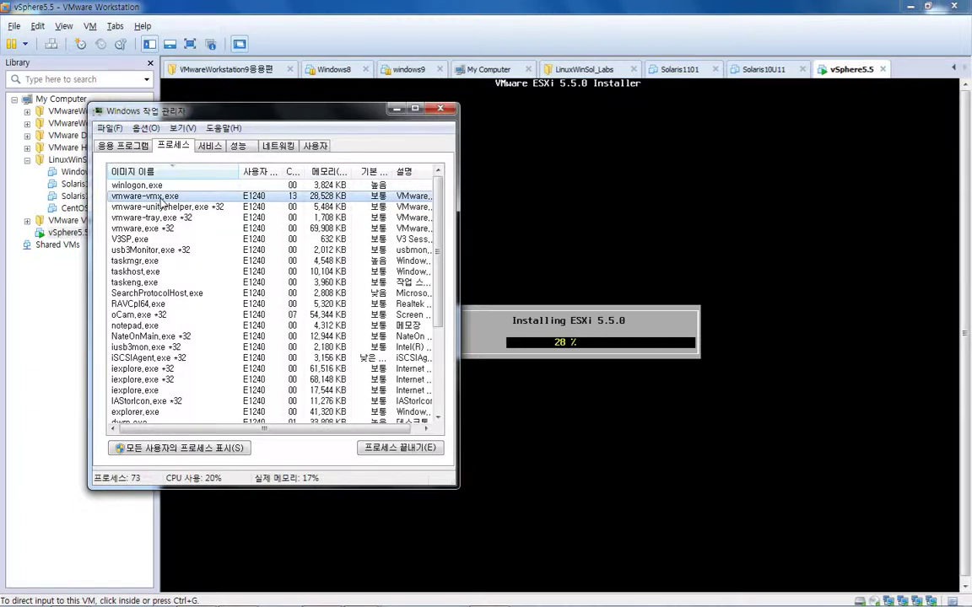
pyautogui.rightClick(184, 201)
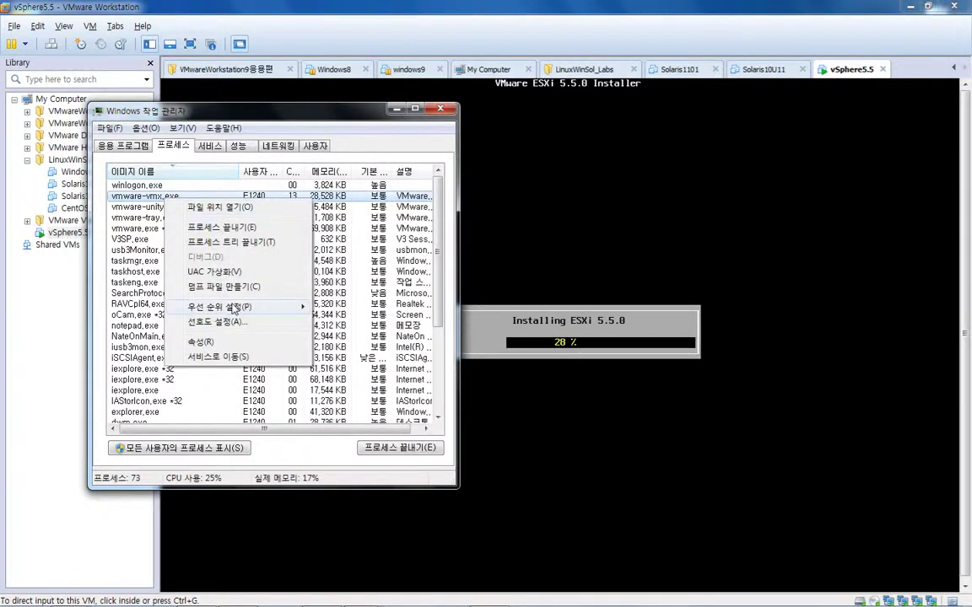
pyautogui.moveTo(236, 307)
pyautogui.click(361, 326)
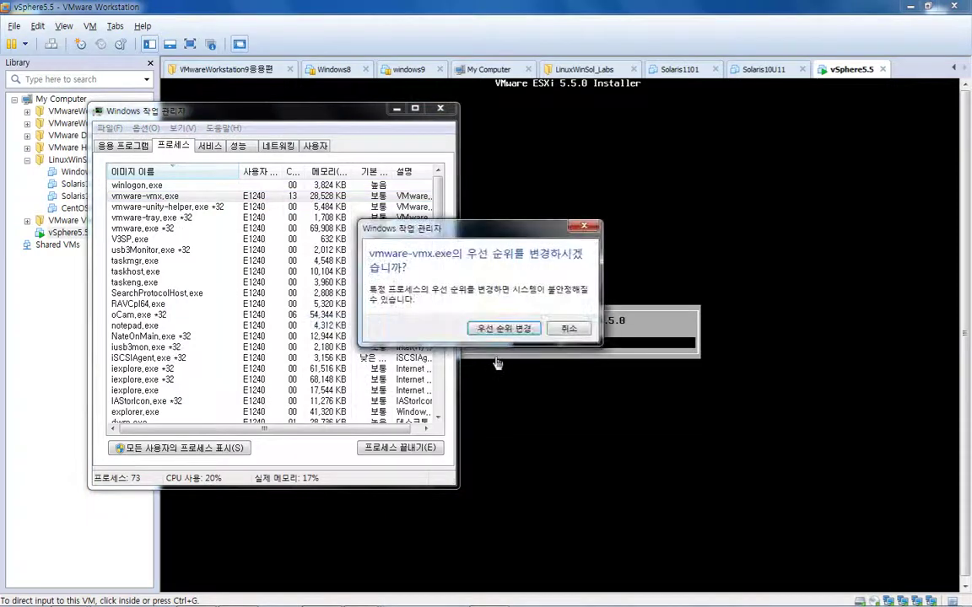
pyautogui.click(500, 334)
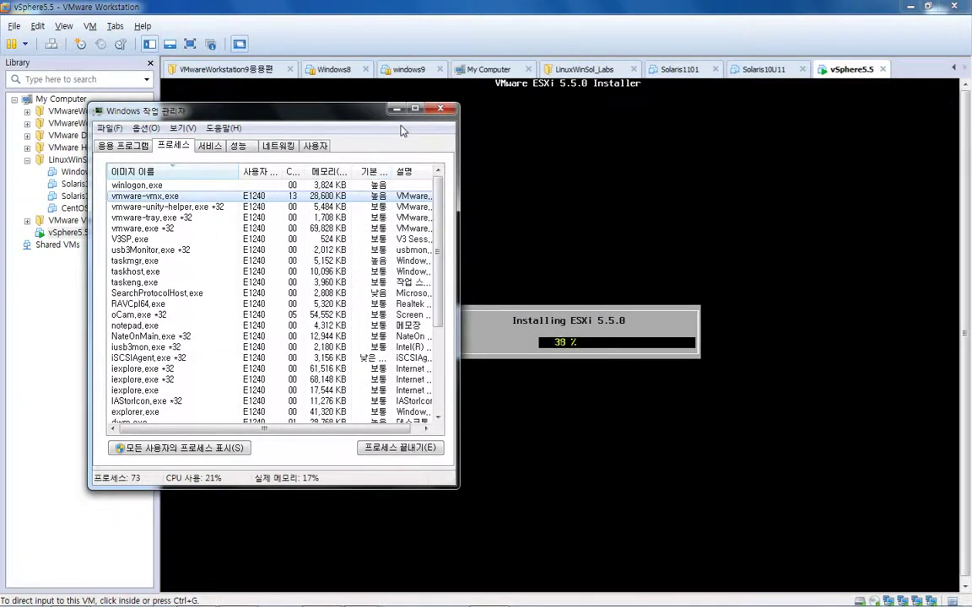
pyautogui.click(438, 110)
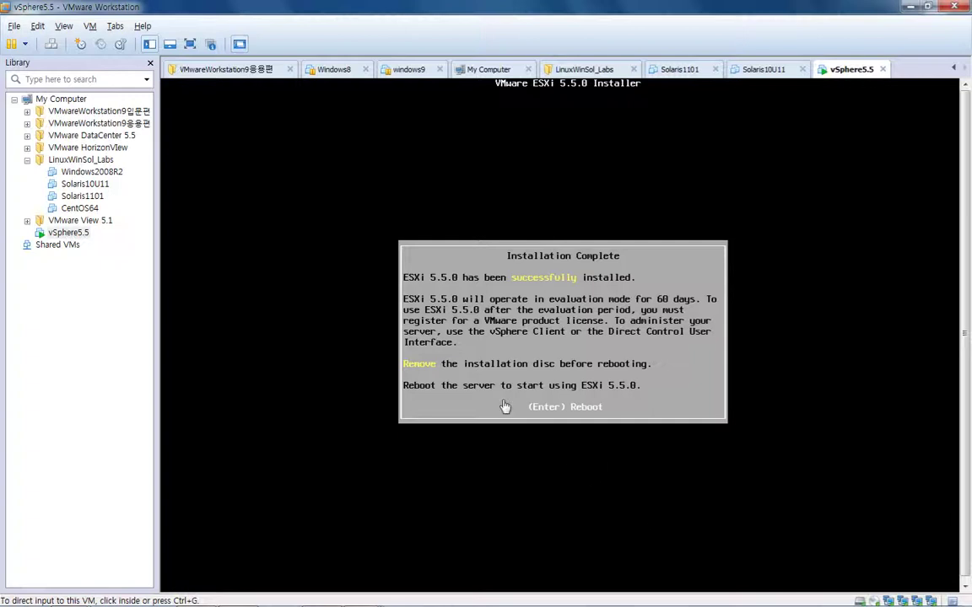
pyautogui.click(574, 419)
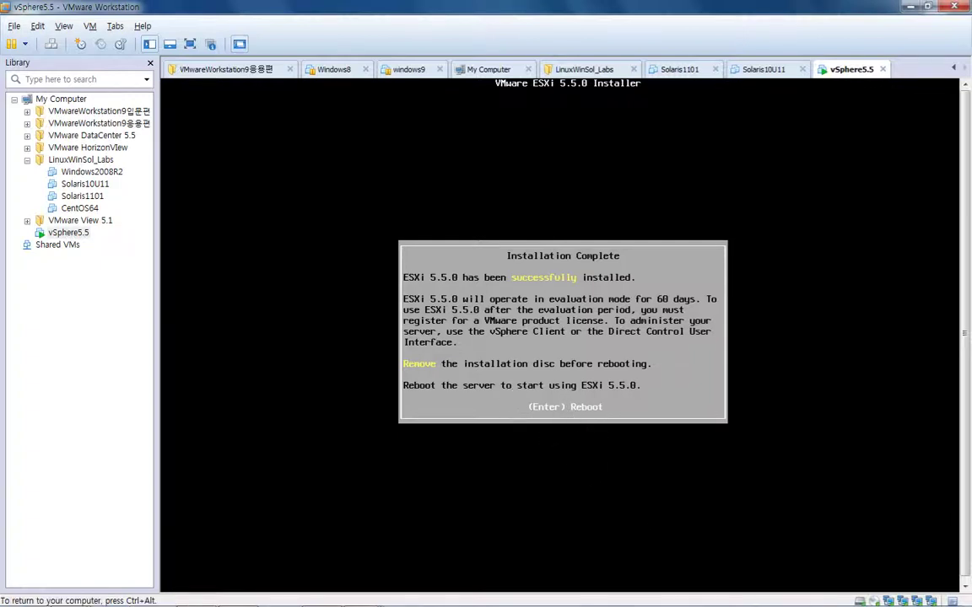
pyautogui.press('Return')
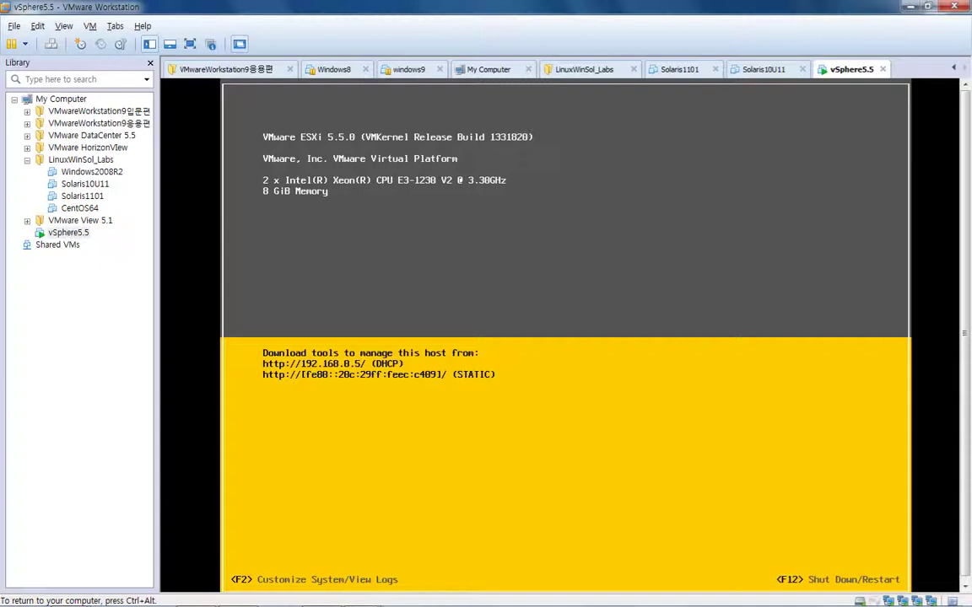
pyautogui.hotkey('ctrl', 'alt')
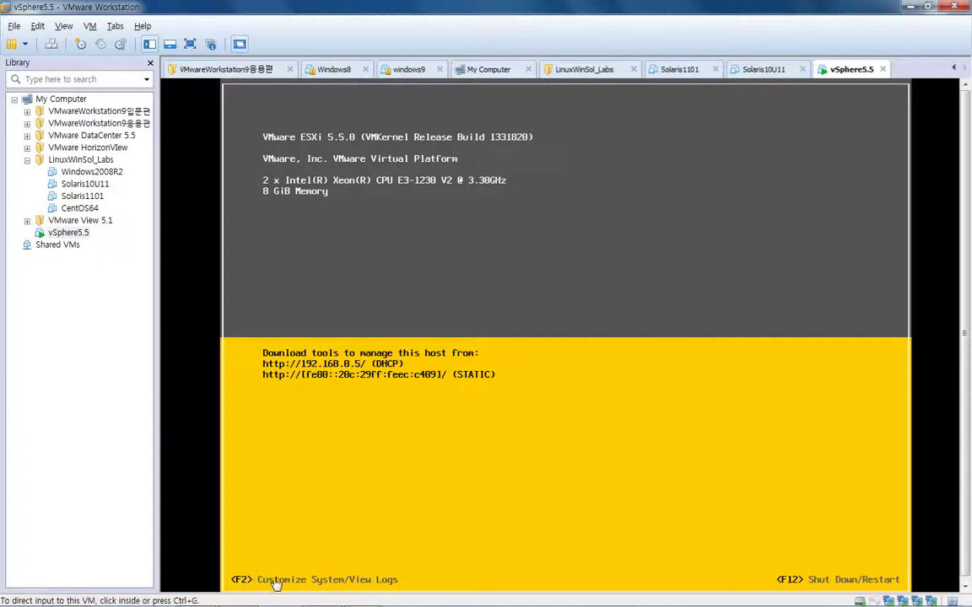
# Log in to ESXi system customization as root with the account password
pyautogui.click(263, 517)
pyautogui.press('F2')
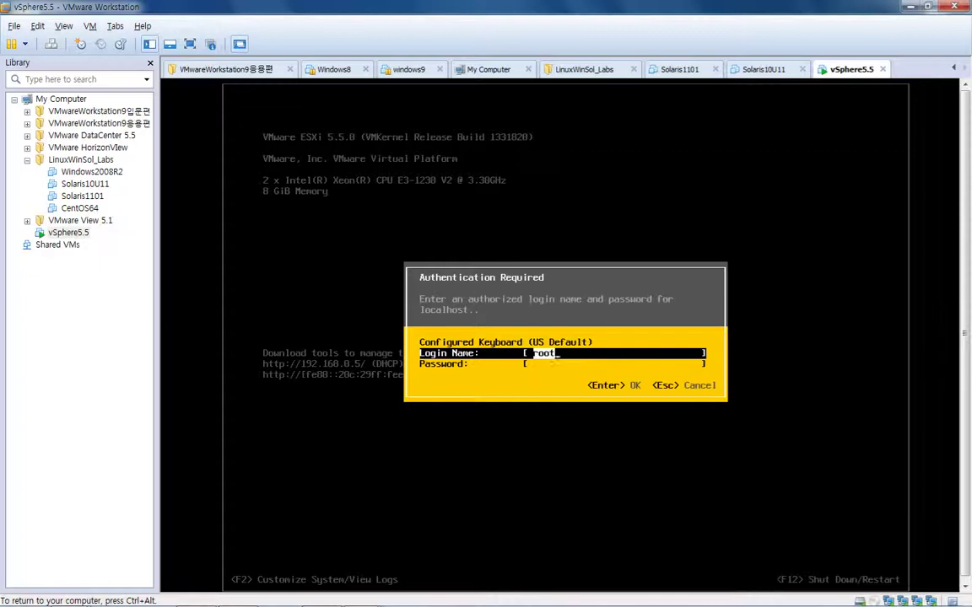
pyautogui.press('Tab')
pyautogui.write('********')
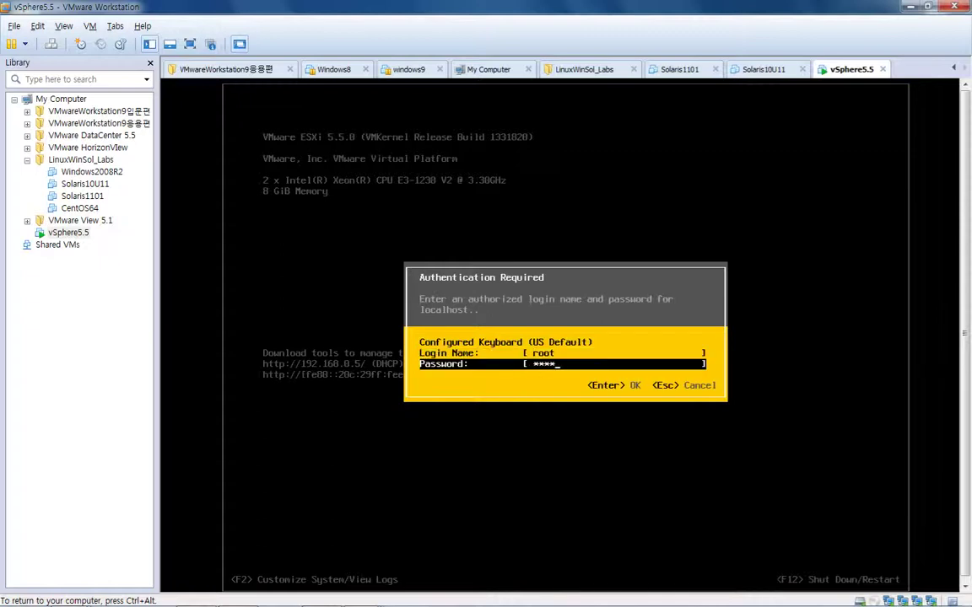
pyautogui.press('Return')
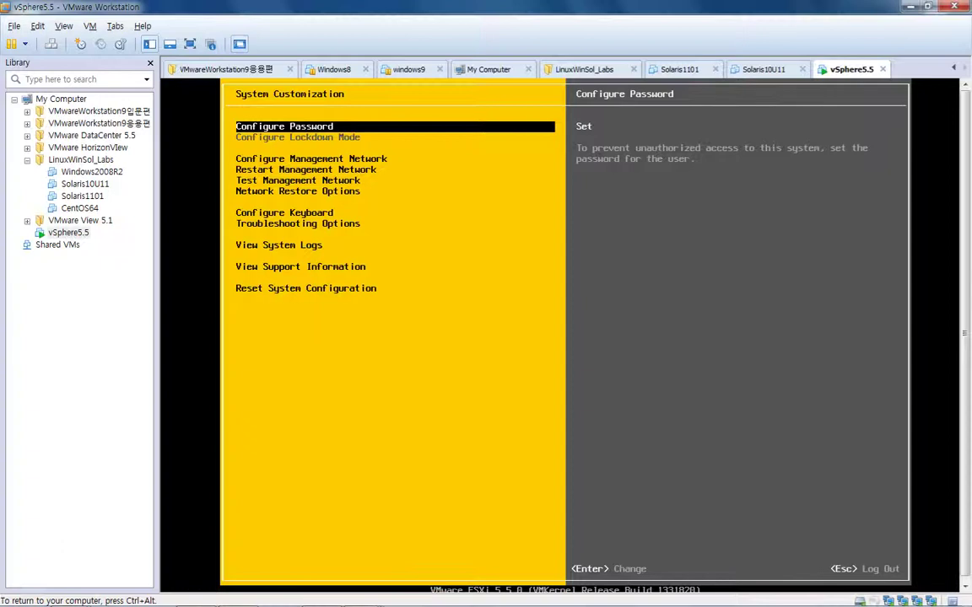
pyautogui.hotkey('ctrl', 'alt')
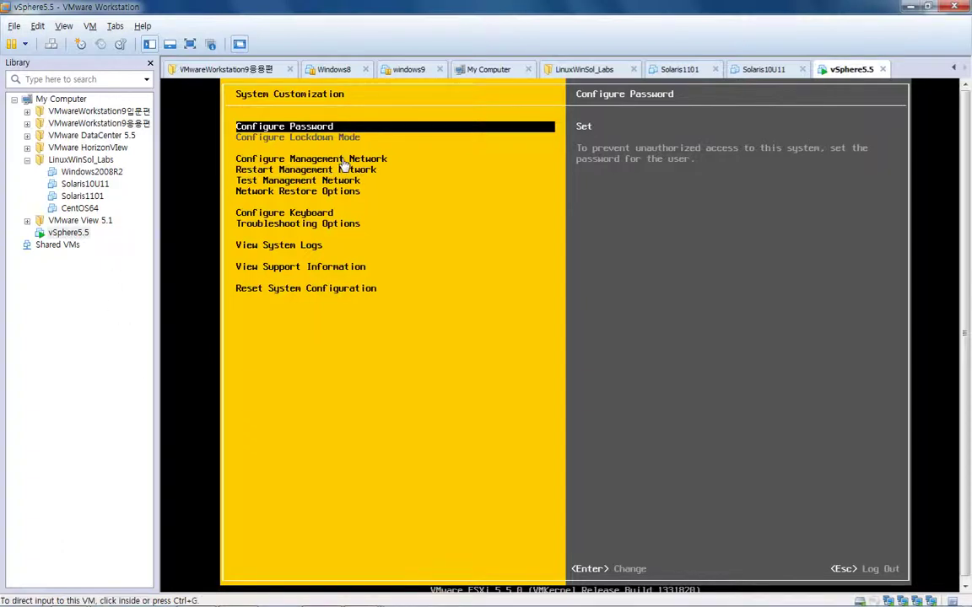
# Open Configure Management Network from the customization menu
pyautogui.click(343, 163)
pyautogui.press('Down')
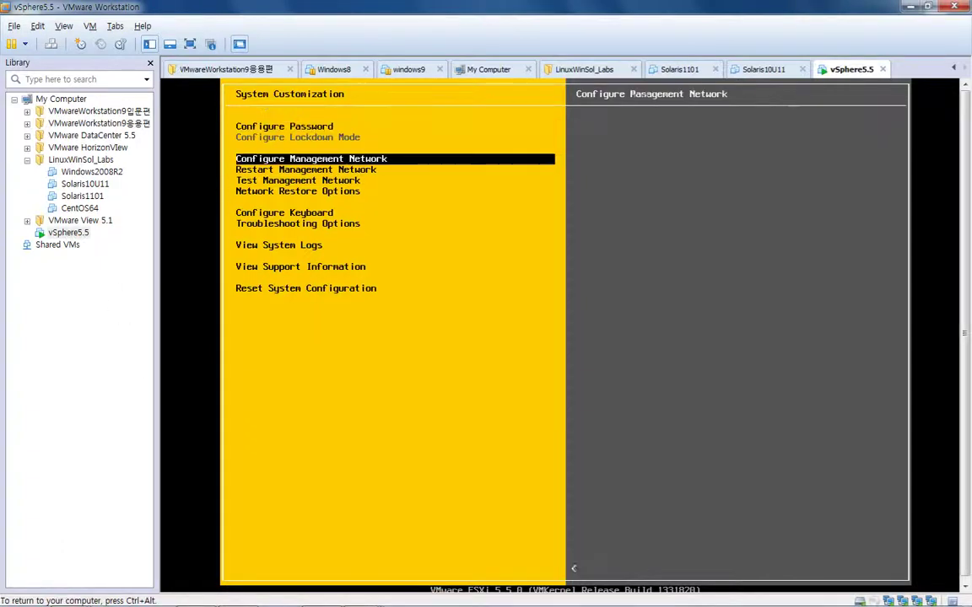
pyautogui.press('Return')
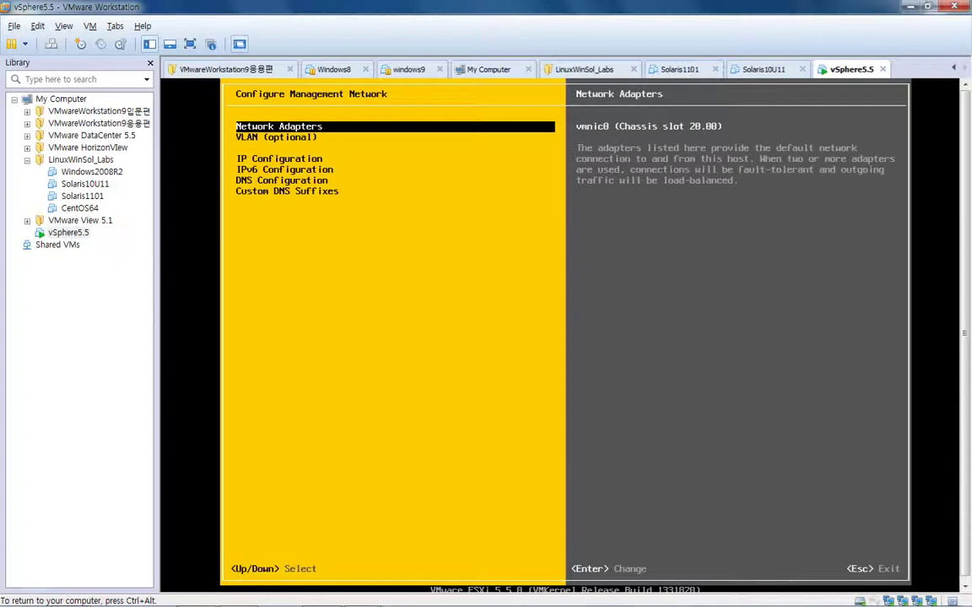
# Review the network adapters, then set a static IP address of 192.168.0.80
pyautogui.press('Return')
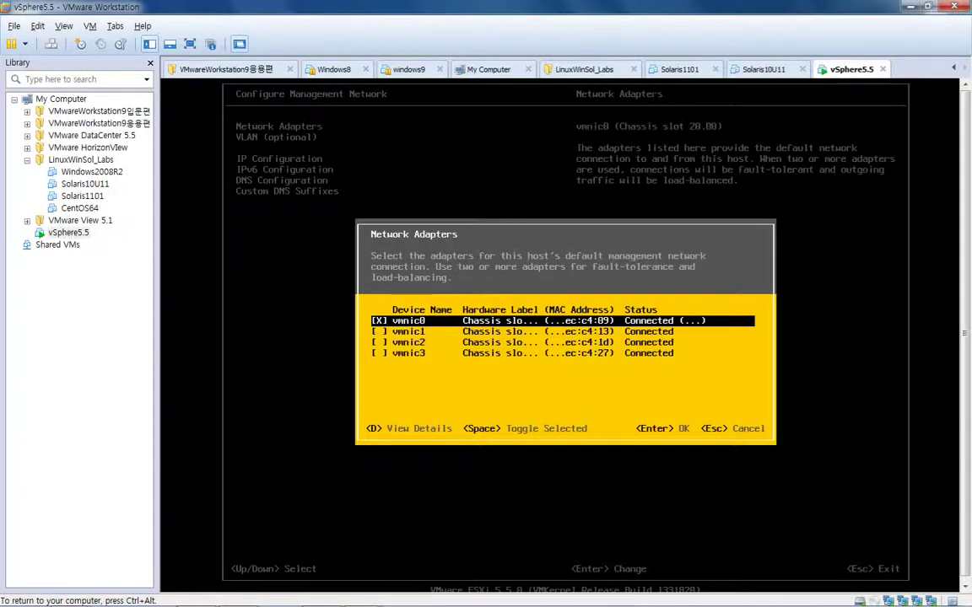
pyautogui.press('Return')
pyautogui.press('Down')
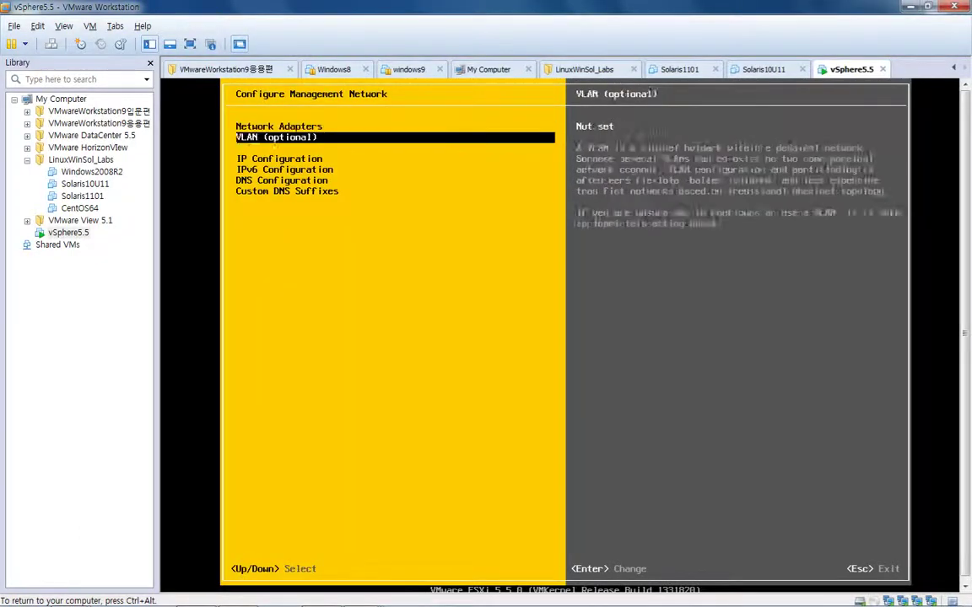
pyautogui.press('Down')
pyautogui.press('Return')
pyautogui.press('Down')
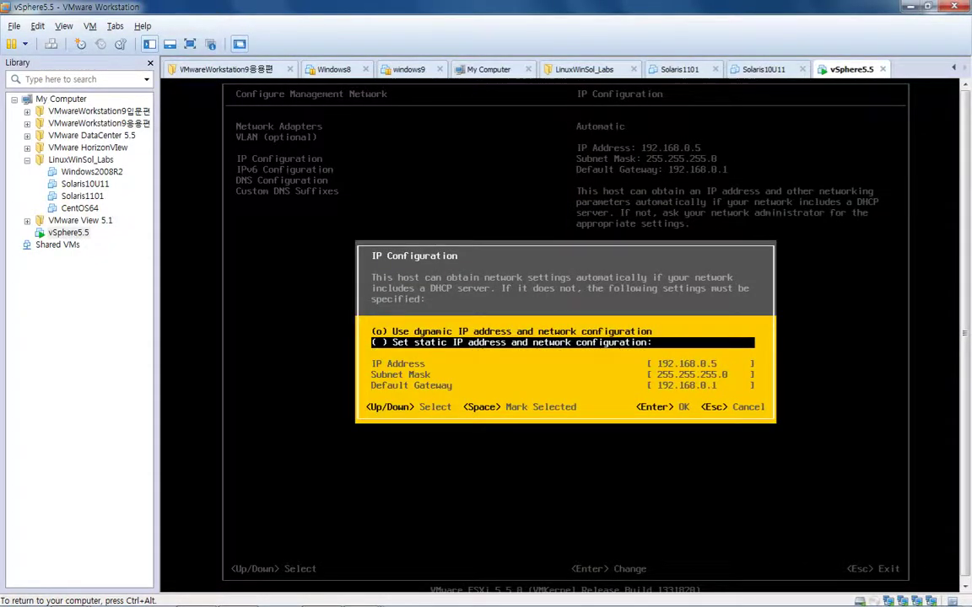
pyautogui.press('space')
pyautogui.press('Down')
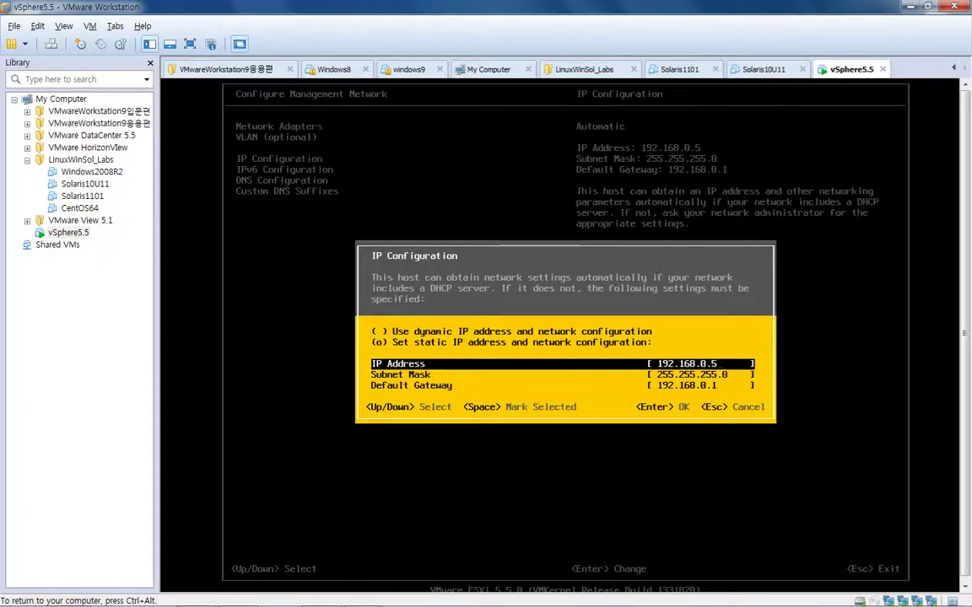
pyautogui.press('BackSpace')
pyautogui.write('80')
pyautogui.press('Return')
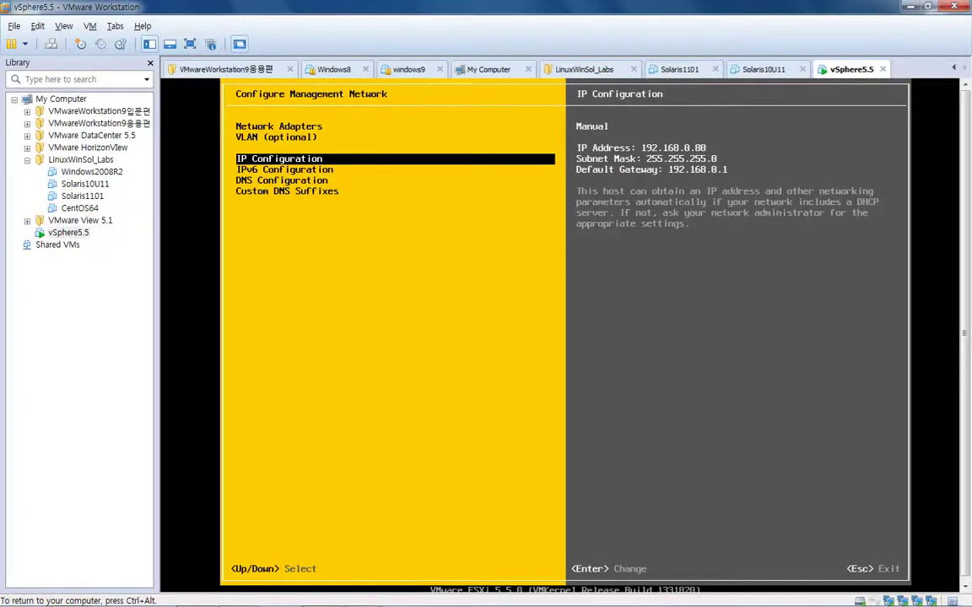
# Disable IPv6 in the IPv6 configuration
pyautogui.press('Down')
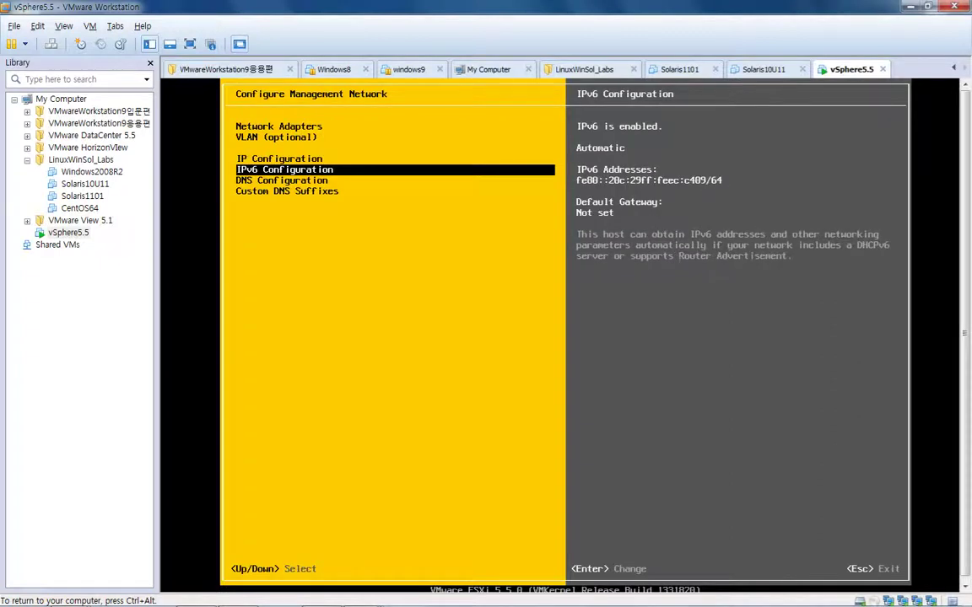
pyautogui.press('Return')
pyautogui.press('space')
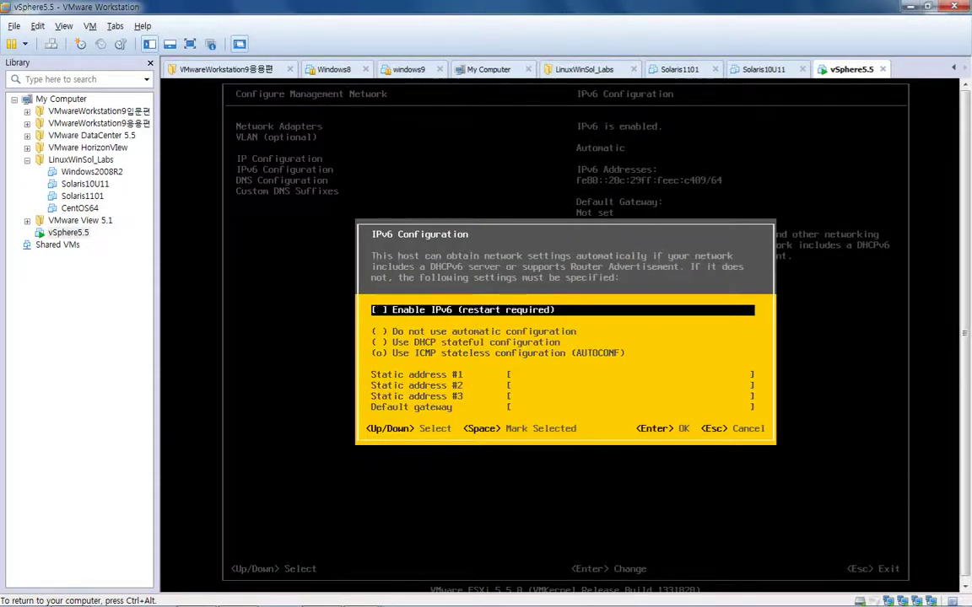
pyautogui.press('Return')
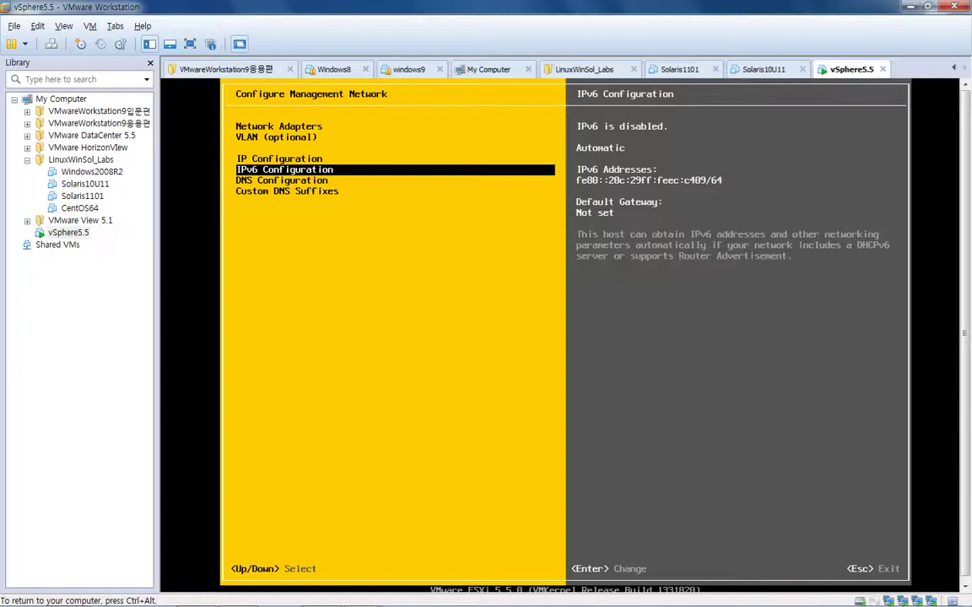
# Set the hostname to vsphere55 in DNS Configuration
pyautogui.press('Down')
pyautogui.press('Return')
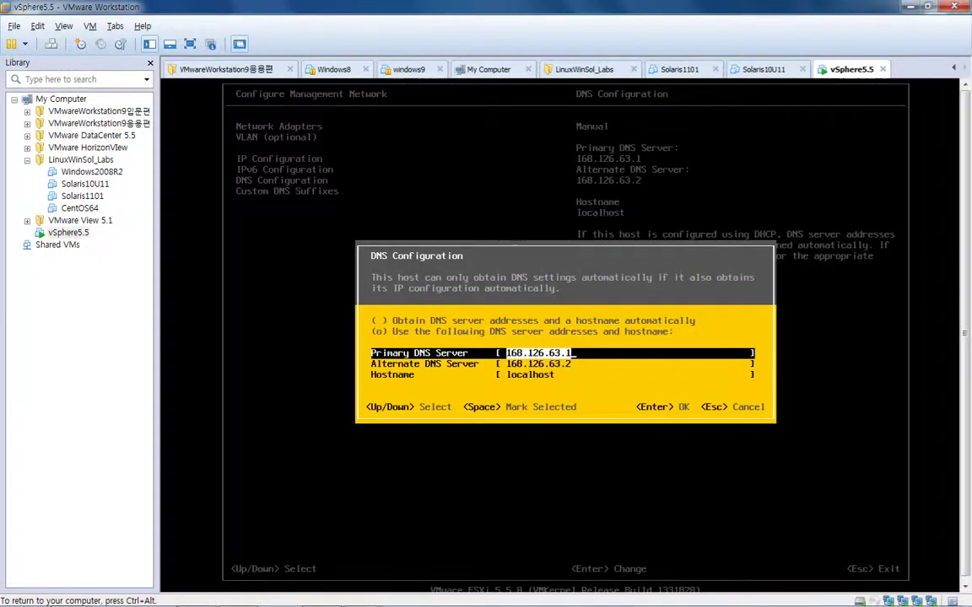
pyautogui.press('Down')
pyautogui.press('Down')
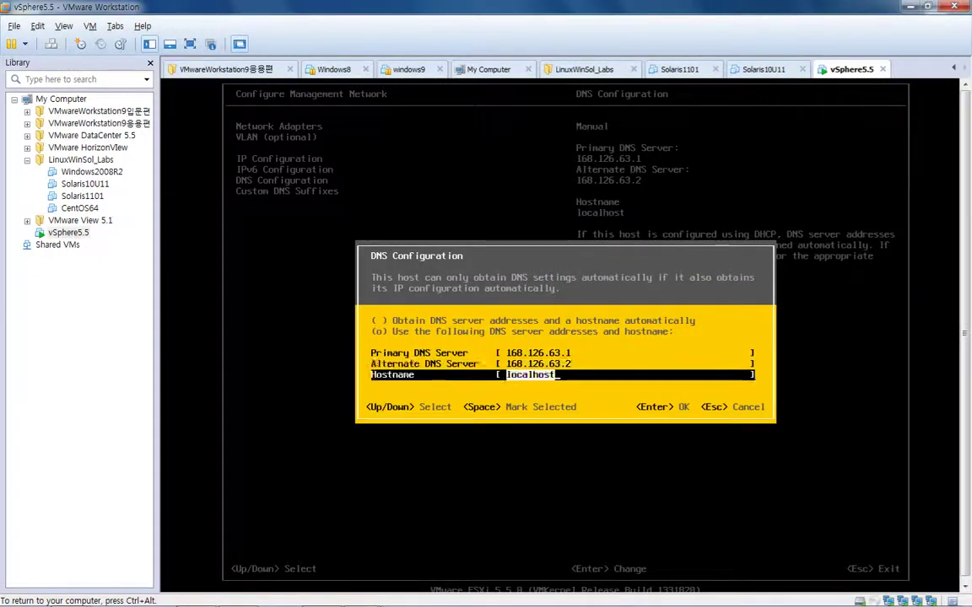
pyautogui.write('vsp')
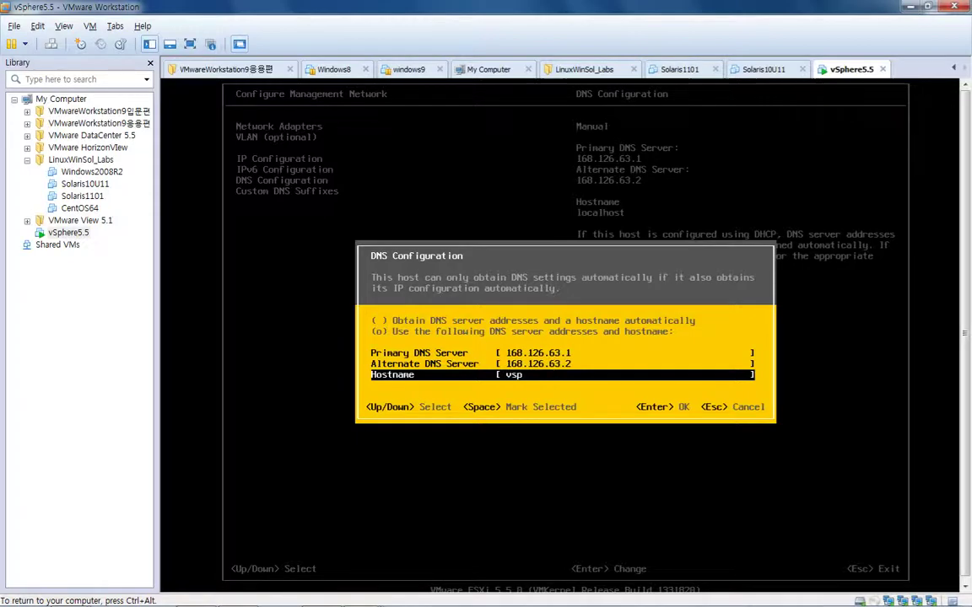
pyautogui.write('here55')
pyautogui.press('Return')
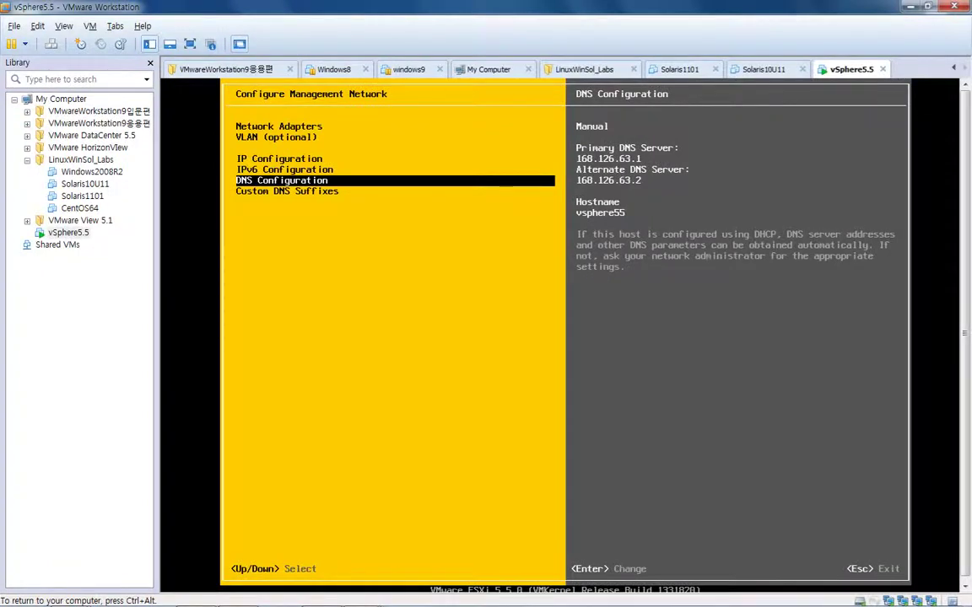
# Recheck DNS Configuration unchanged, then exit Configure Management Network to reach the apply prompt
pyautogui.hotkey('ctrl', 'alt')
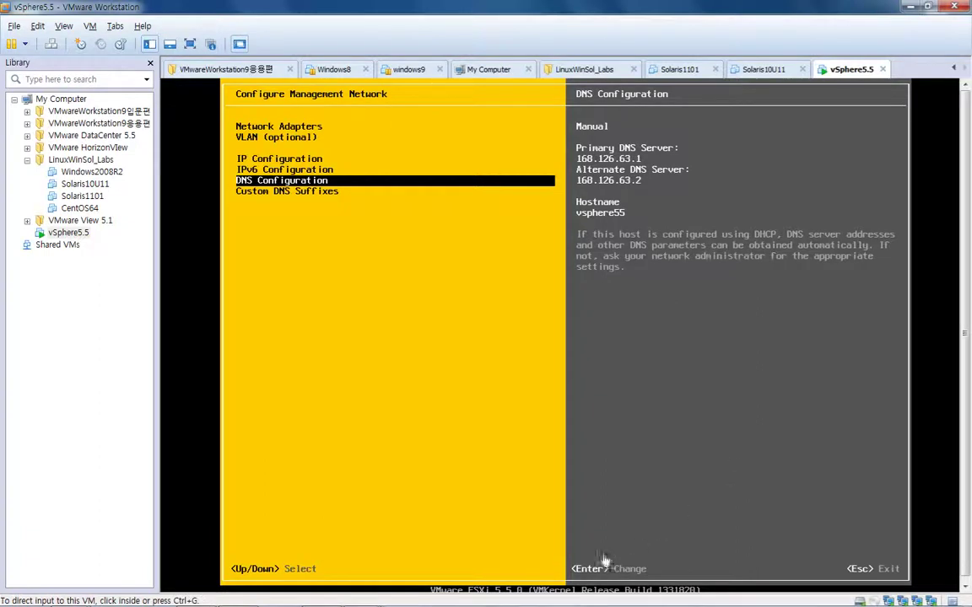
pyautogui.click(628, 574)
pyautogui.press('Return')
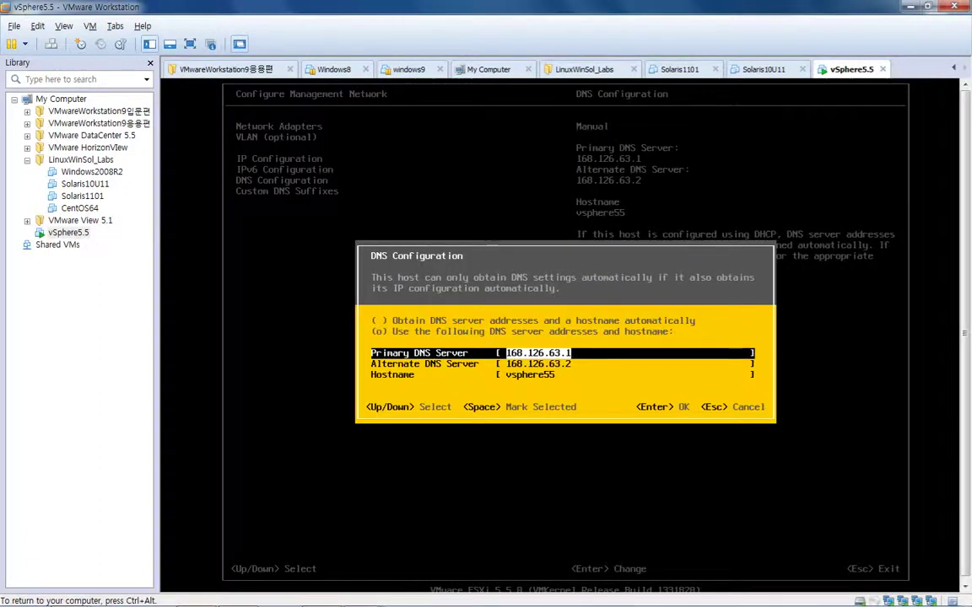
pyautogui.press('Escape')
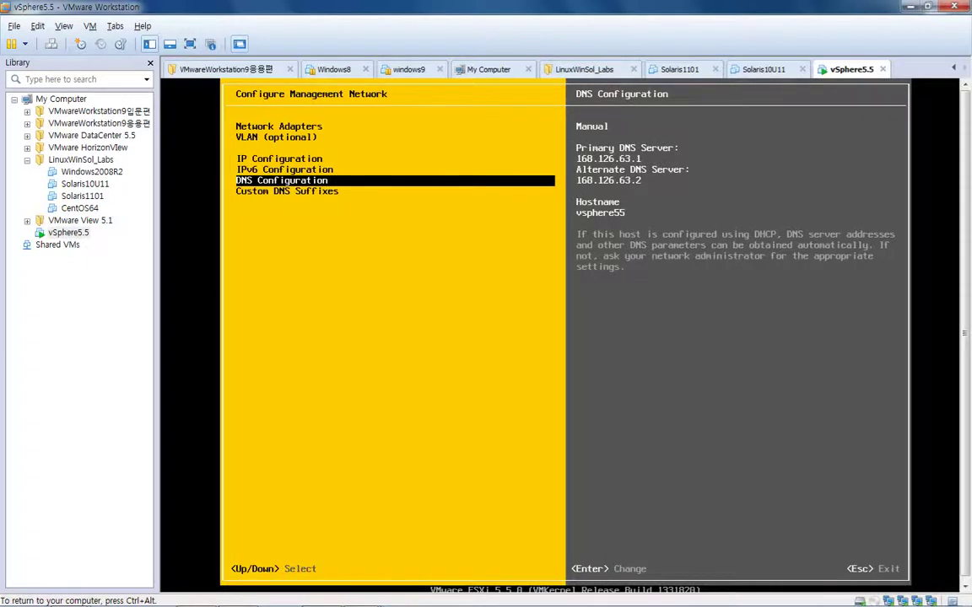
pyautogui.hotkey('ctrl', 'alt')
pyautogui.click(880, 570)
pyautogui.press('Escape')
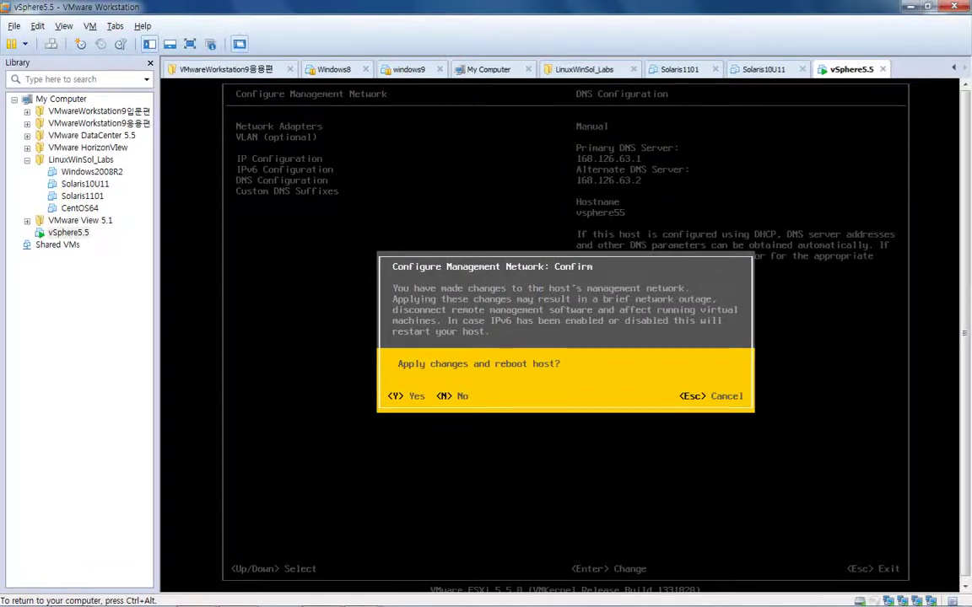
# Confirm applying the management network changes and rebooting the host
pyautogui.press('Escape')
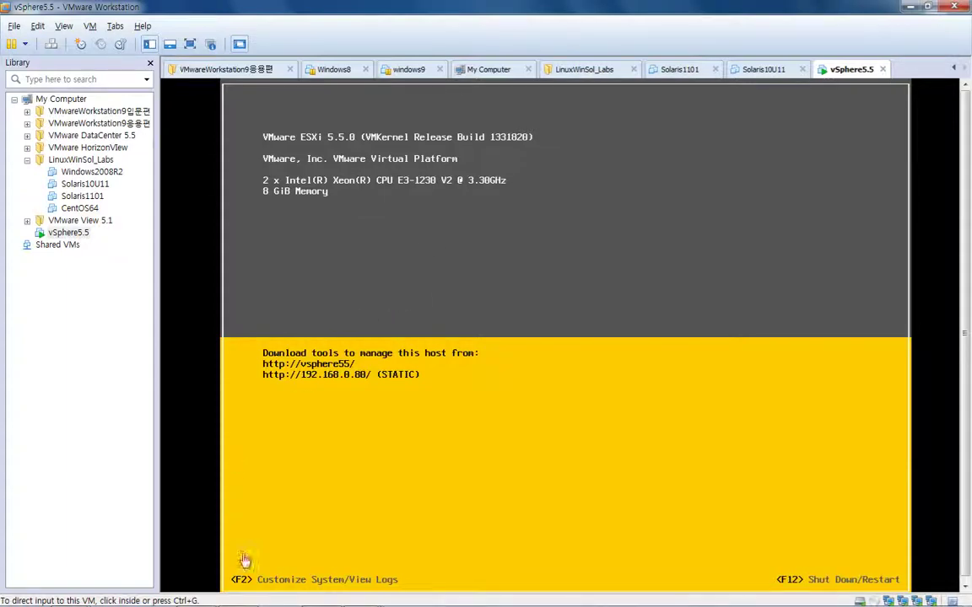
# Select step 5 about connecting vSphere Client in the setup notes, then return to the ESXi console
pyautogui.click(241, 600)
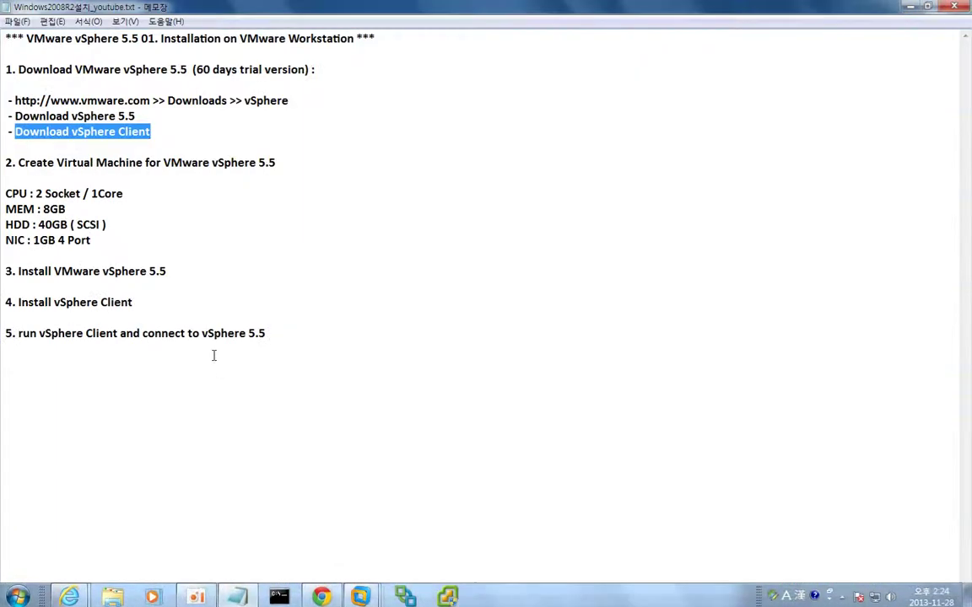
pyautogui.click(268, 334)
pyautogui.moveTo(268, 334); pyautogui.dragTo(5, 334)
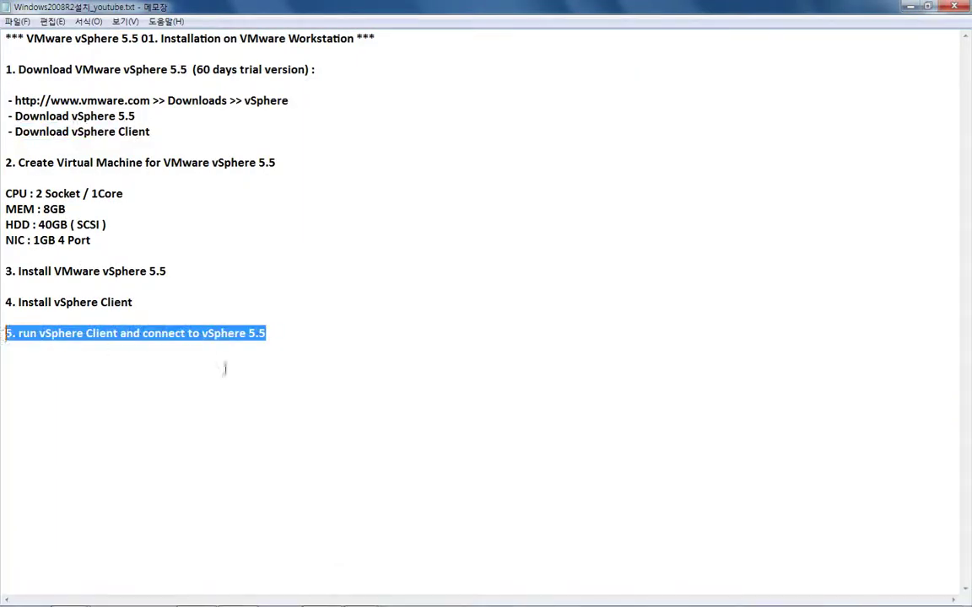
pyautogui.click(910, 6)
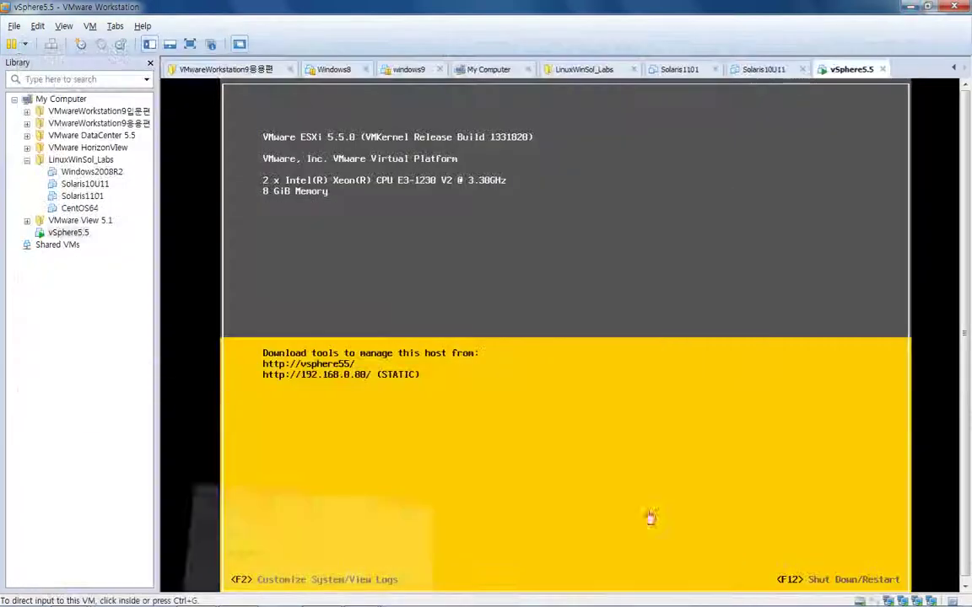
pyautogui.moveTo(458, 601)
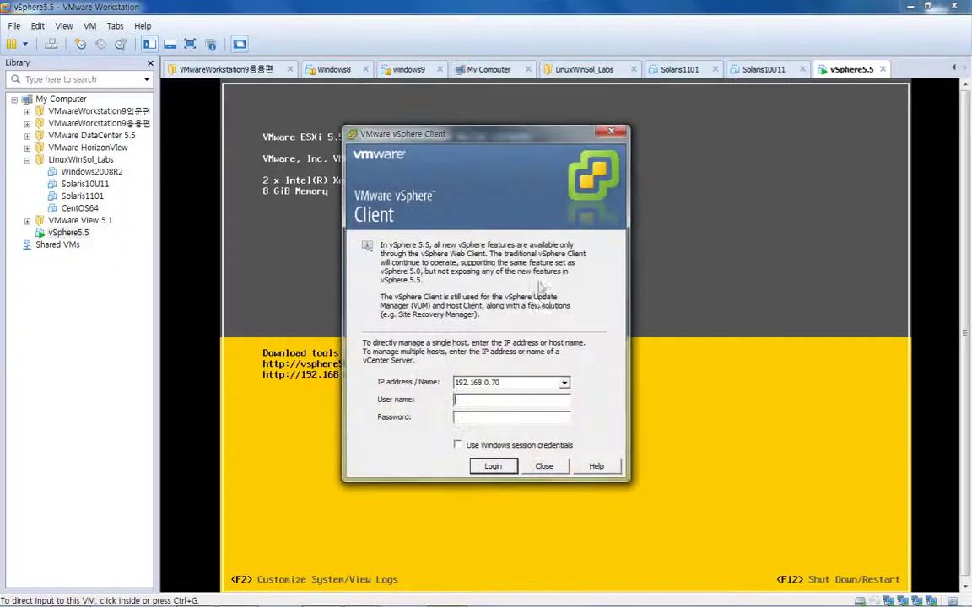
# Change the login host address to 192.168.0.80
pyautogui.moveTo(470, 137); pyautogui.dragTo(648, 141)
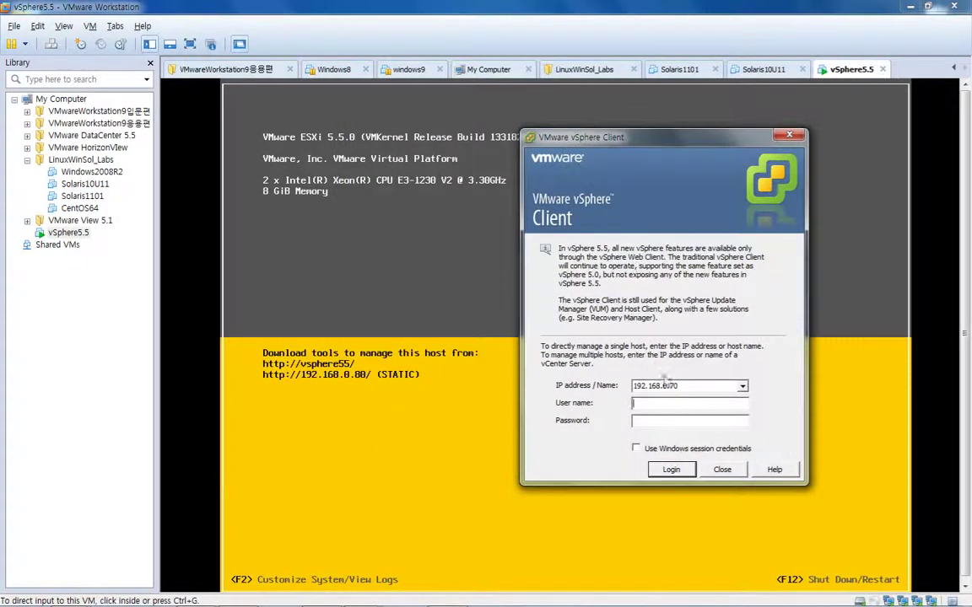
pyautogui.doubleClick(671, 385)
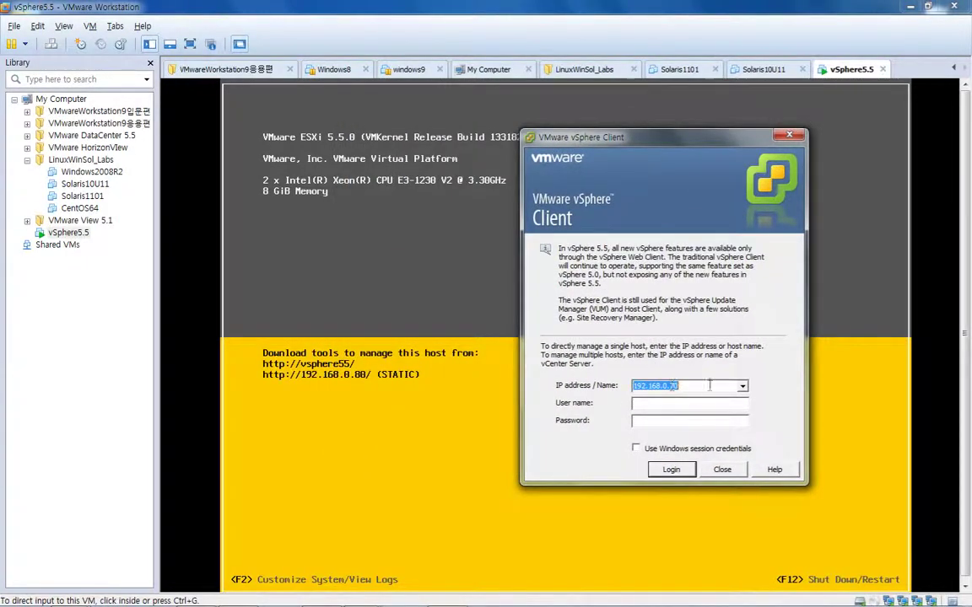
pyautogui.click(730, 385)
pyautogui.press('BackSpace')
pyautogui.press('BackSpace')
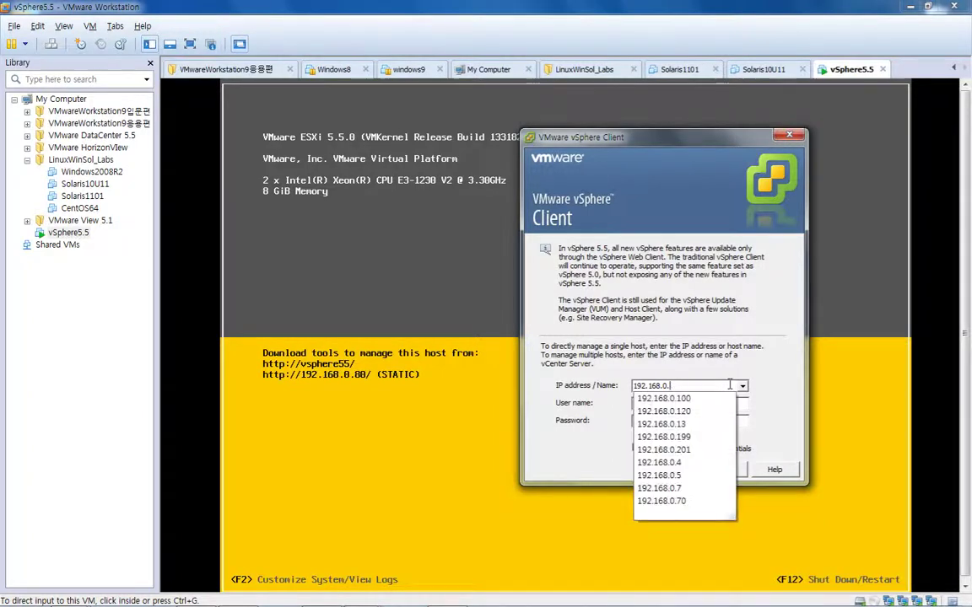
pyautogui.write('80')
# Sign in as root with the password and ignore the certificate security warning
pyautogui.press('Tab')
pyautogui.write('root')
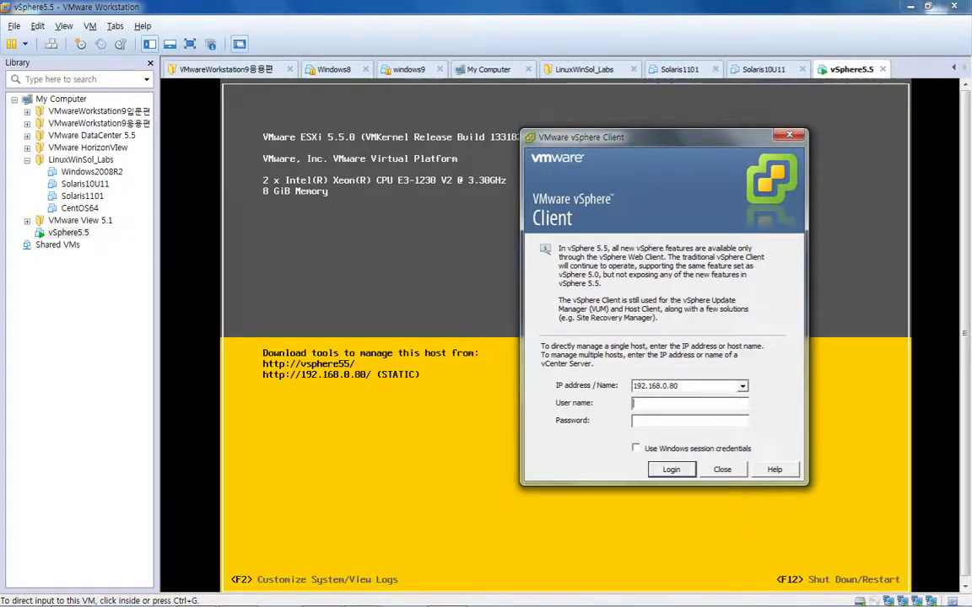
pyautogui.press('Tab')
pyautogui.write('********')
pyautogui.press('Return')
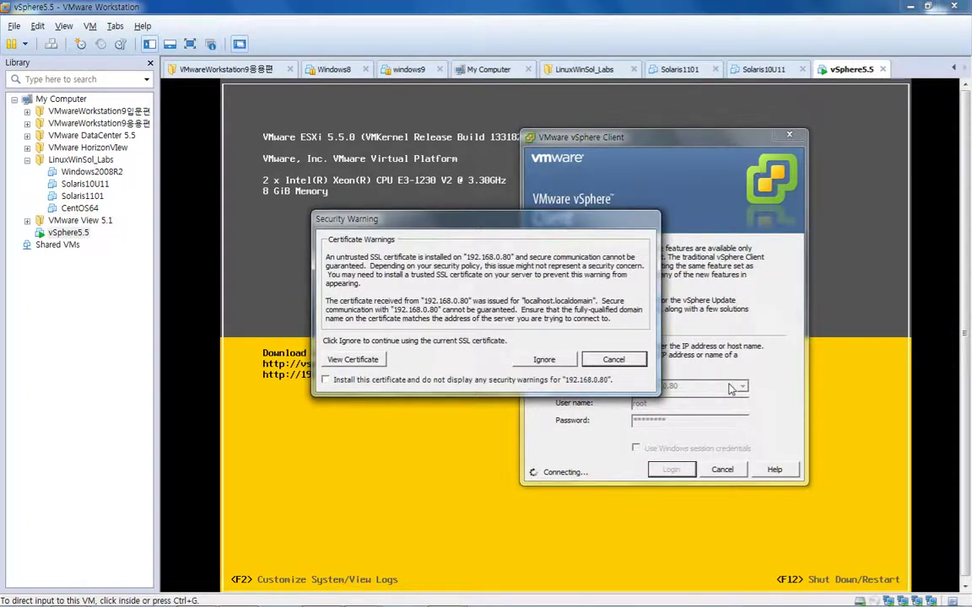
pyautogui.click(547, 359)
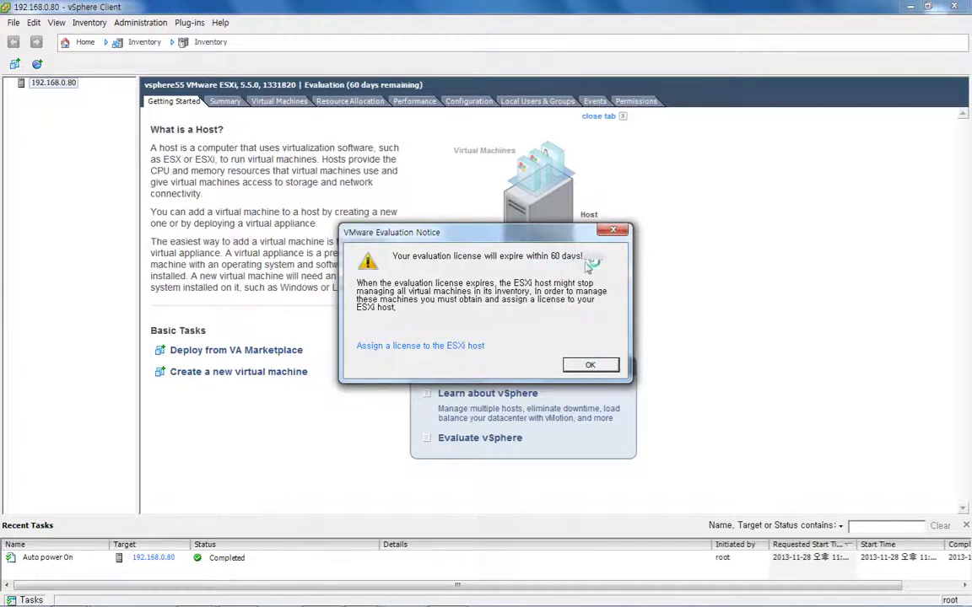
# Dismiss the evaluation licence notice and check datastore1 and VM Network on the host's Summary
pyautogui.click(582, 366)
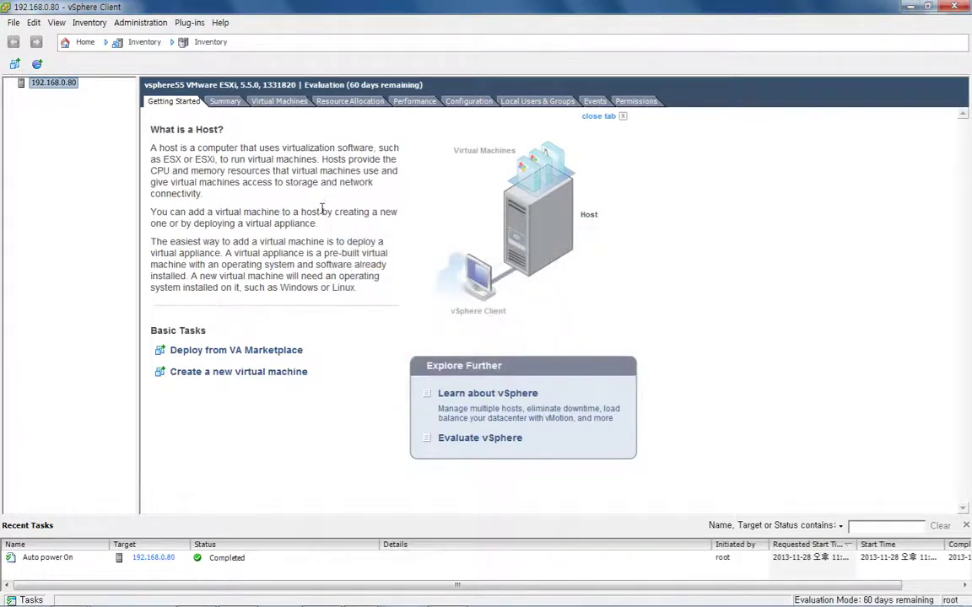
pyautogui.click(226, 102)
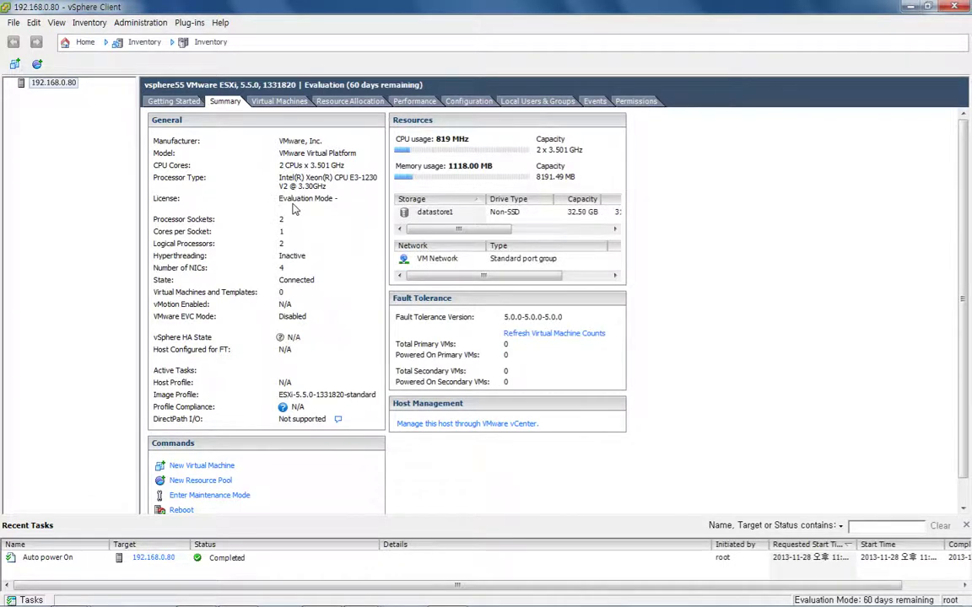
pyautogui.click(430, 212)
pyautogui.click(428, 259)
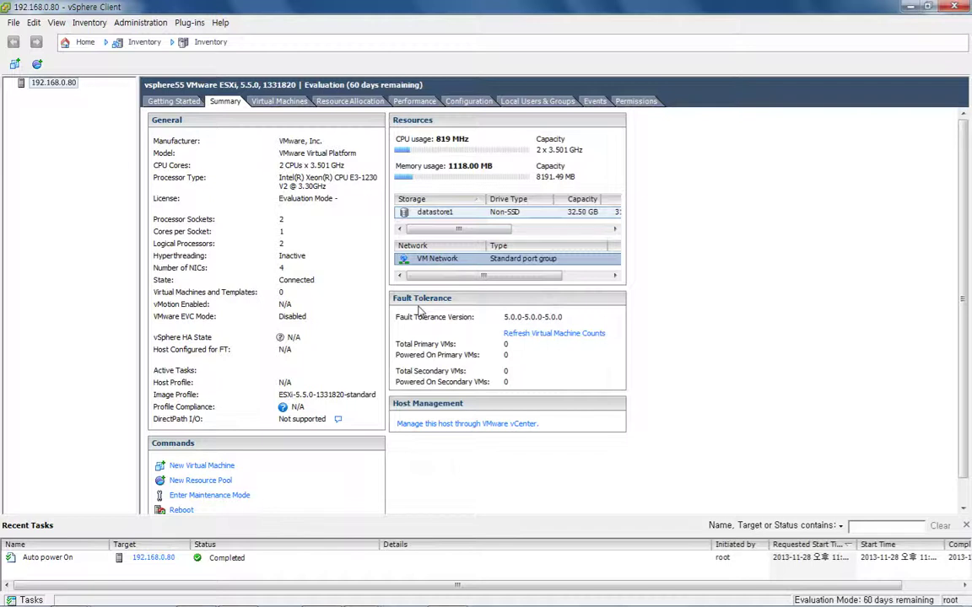
# Review the host's virtual machines, resource allocation, performance, users and groups, events and permissions
pyautogui.click(291, 108)
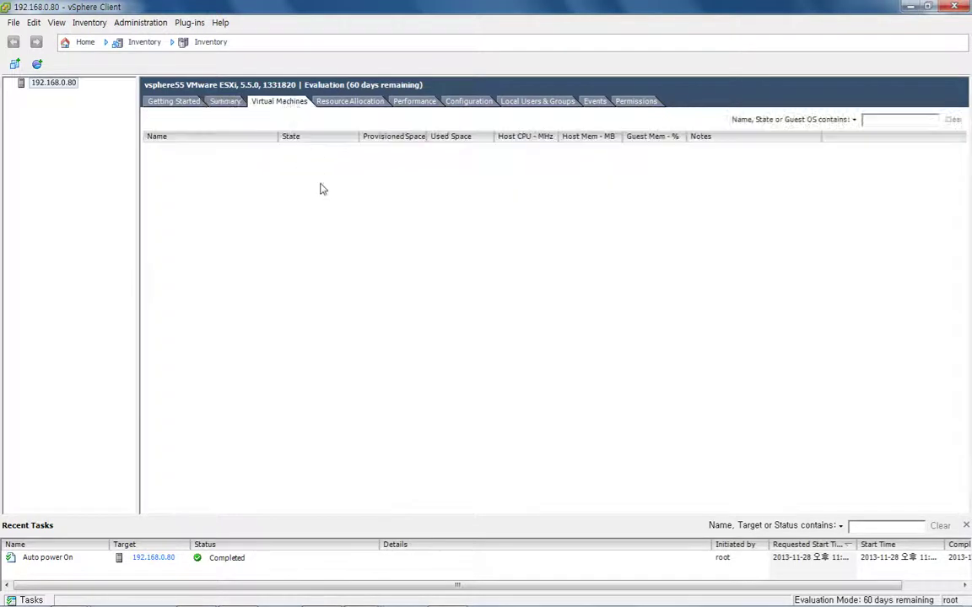
pyautogui.click(355, 104)
pyautogui.click(413, 102)
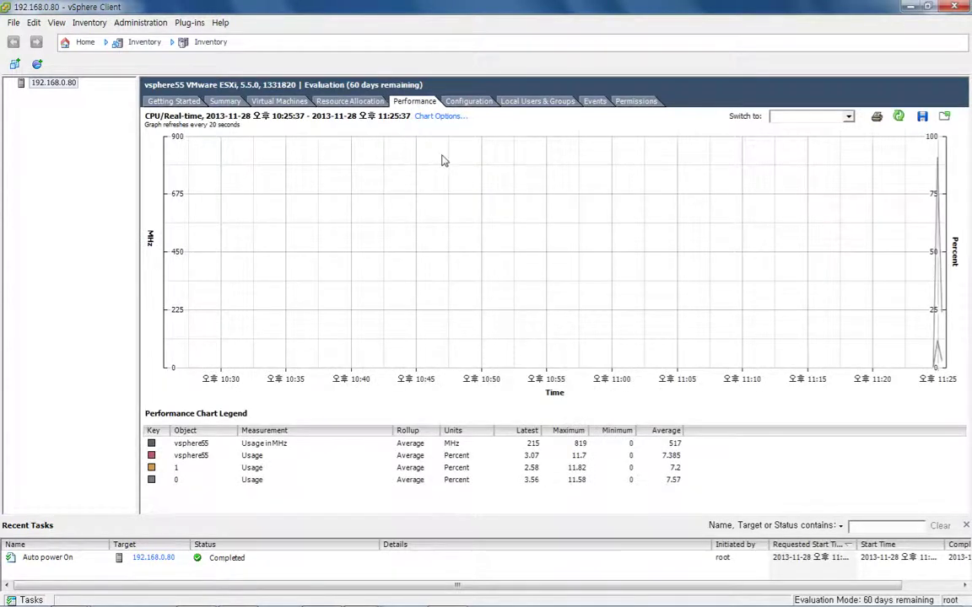
pyautogui.click(524, 102)
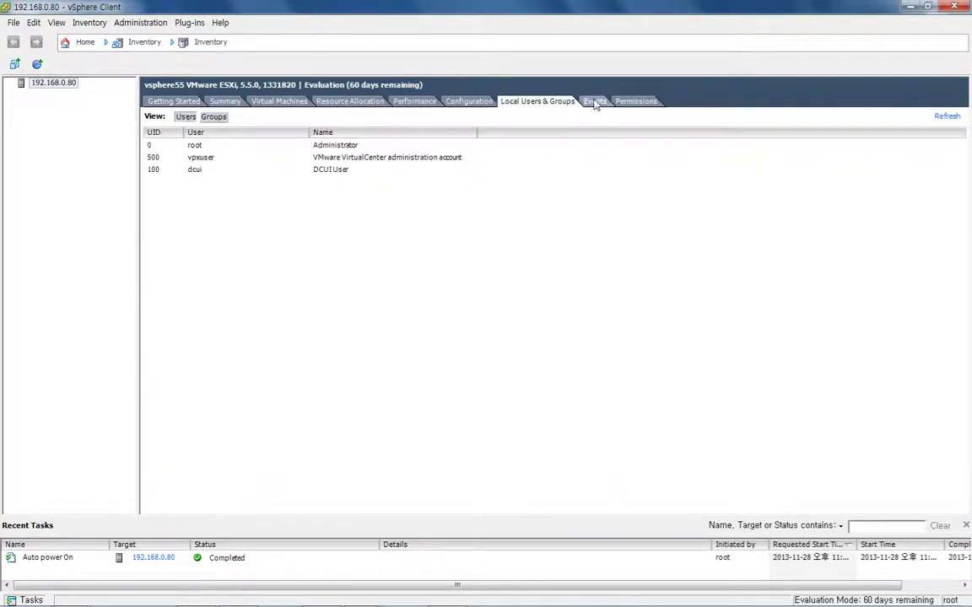
pyautogui.click(595, 102)
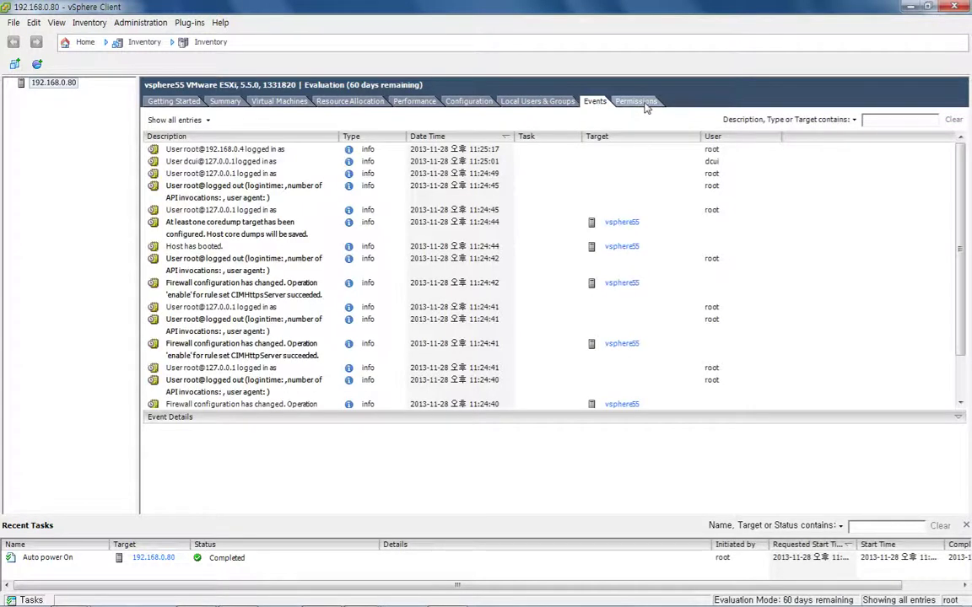
pyautogui.click(643, 103)
# Show processor, memory and storage configuration, ending on datastore1's details (VMFS 5.60, 32.50 GB)
pyautogui.click(462, 102)
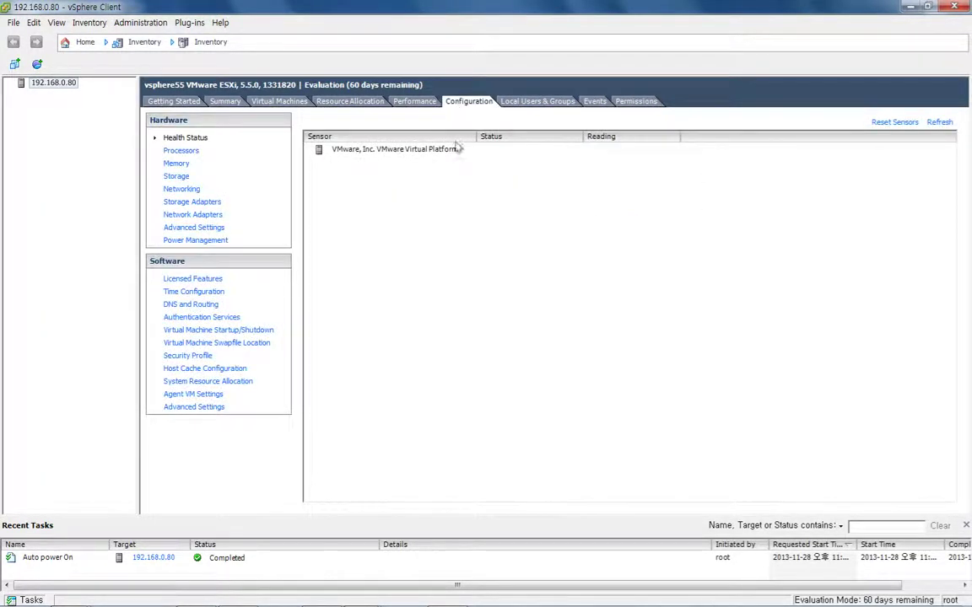
pyautogui.click(173, 151)
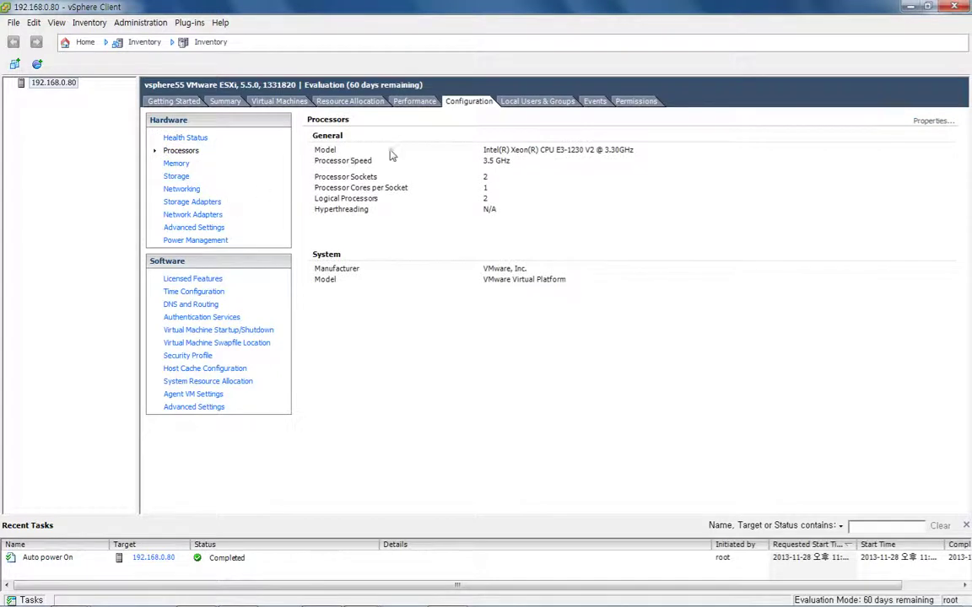
pyautogui.click(176, 165)
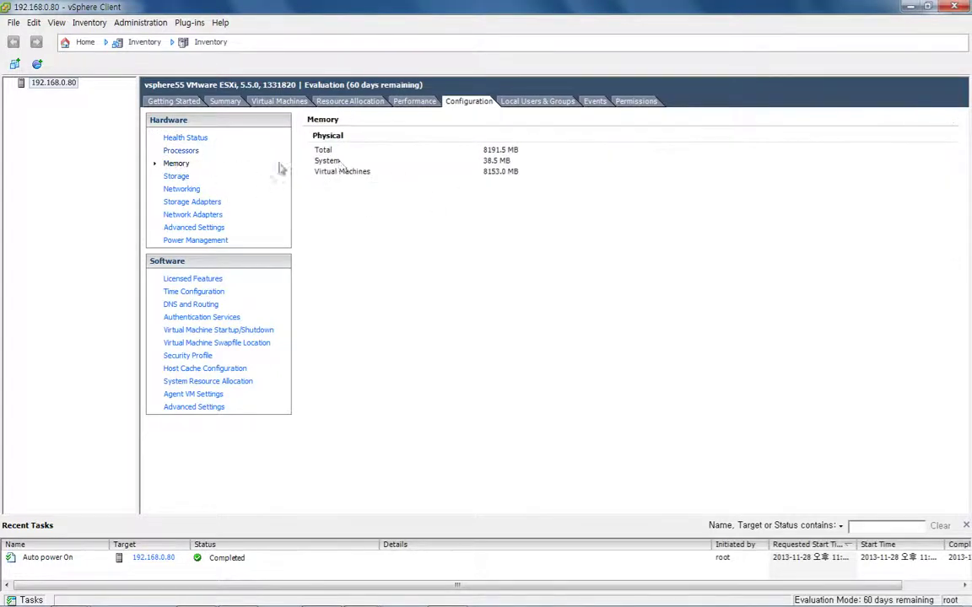
pyautogui.click(177, 177)
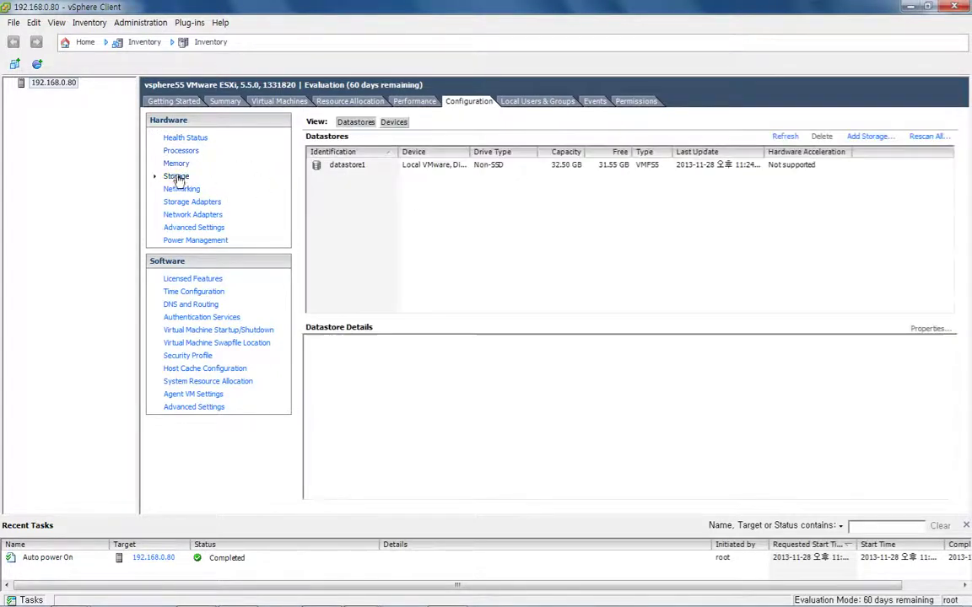
pyautogui.click(342, 165)
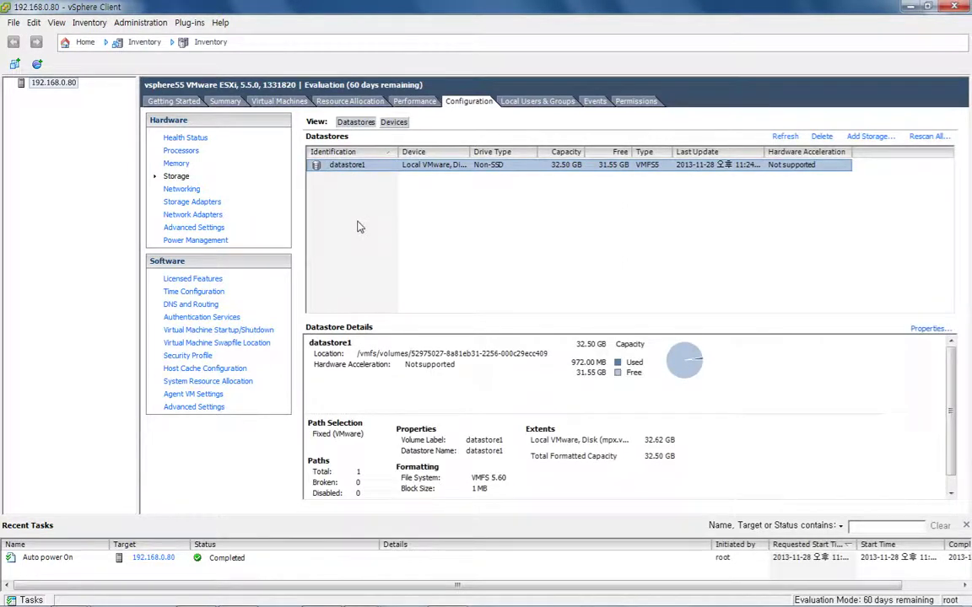
# Add vmnic1 to vSwitch0 as a second physical adapter alongside vmnic0
pyautogui.click(182, 189)
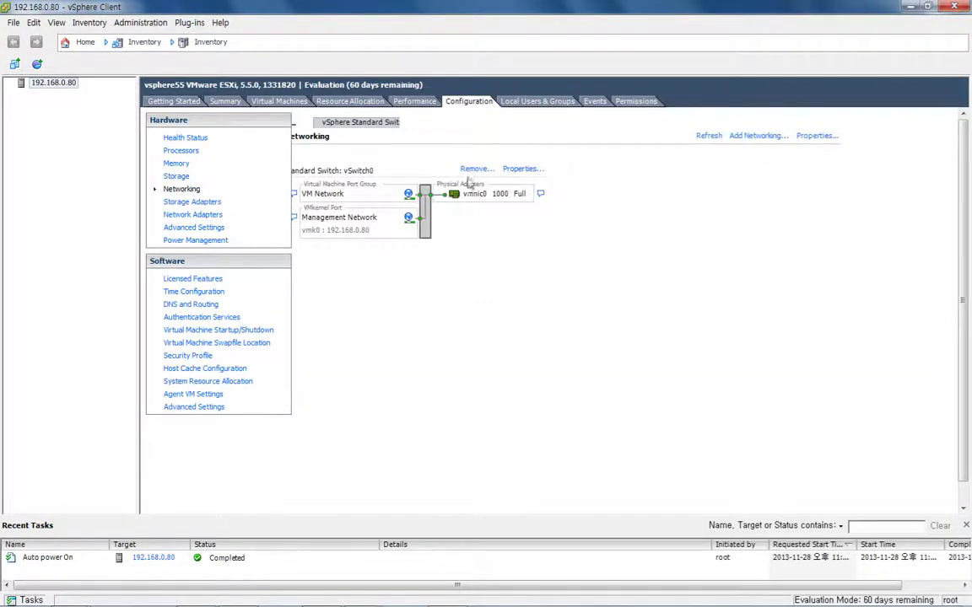
pyautogui.click(523, 169)
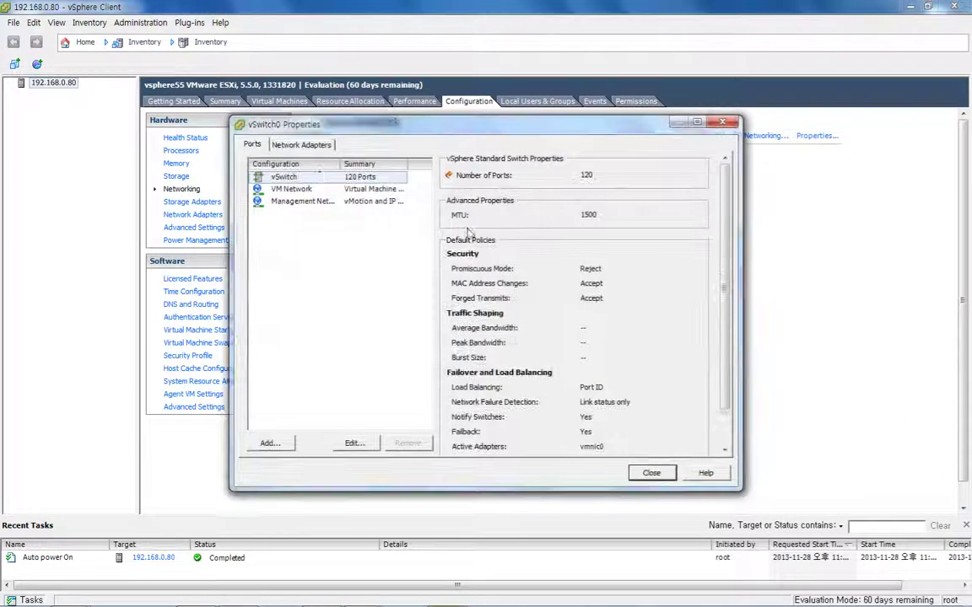
pyautogui.click(278, 142)
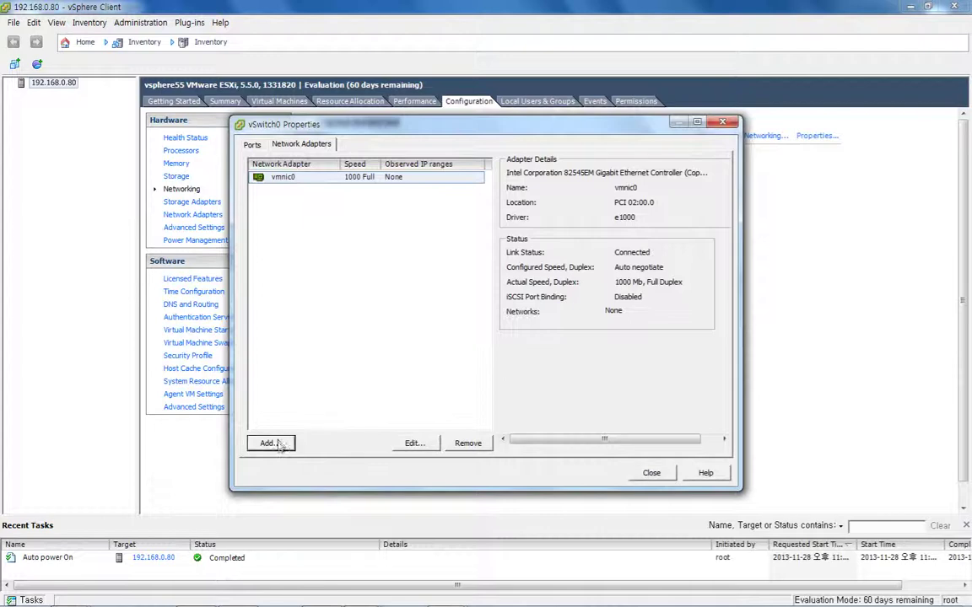
pyautogui.click(270, 442)
pyautogui.click(400, 302)
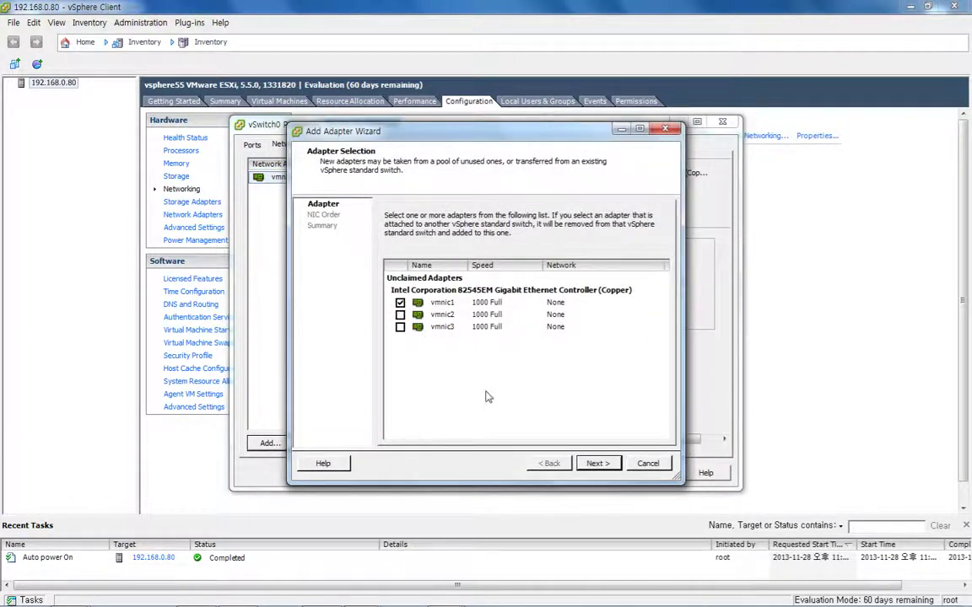
pyautogui.click(595, 464)
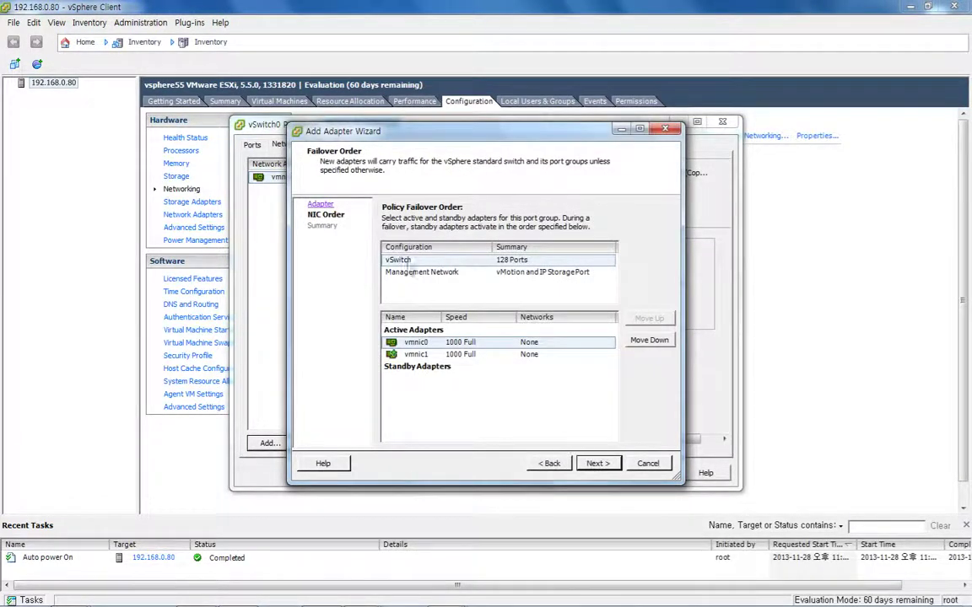
pyautogui.click(597, 464)
pyautogui.click(595, 464)
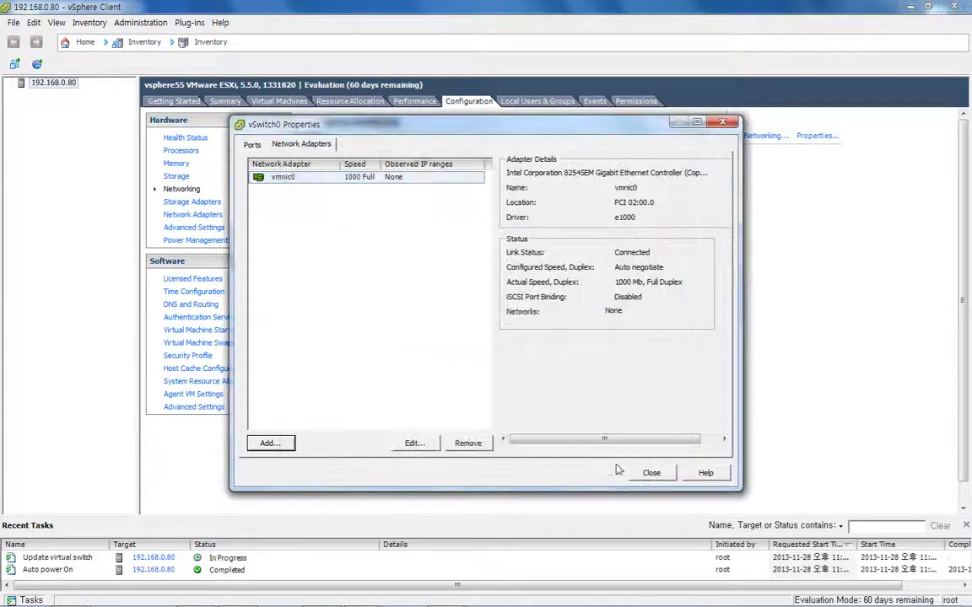
pyautogui.click(643, 472)
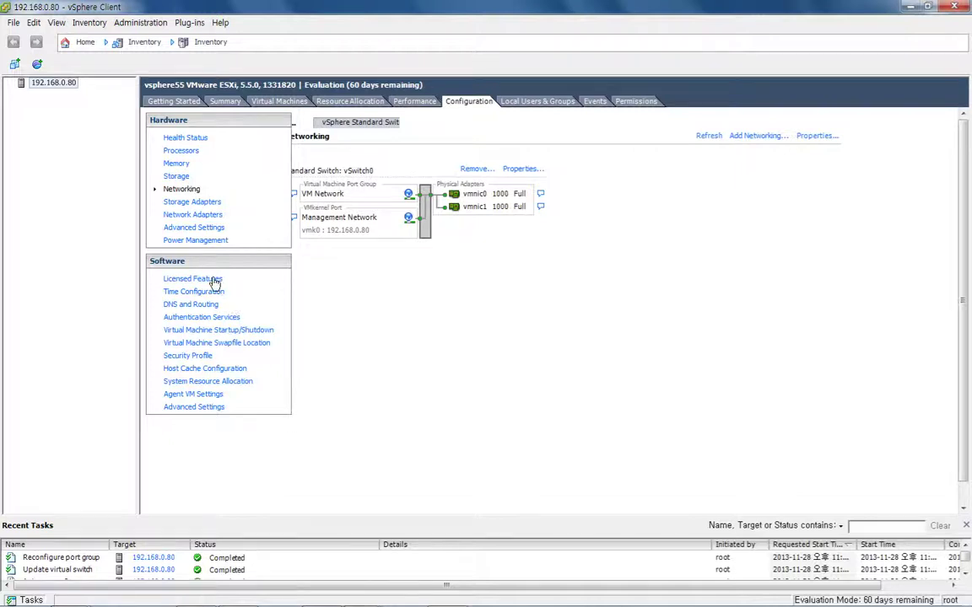
# Check the host's licensed features and security profile, then minimize vSphere Client
pyautogui.click(211, 279)
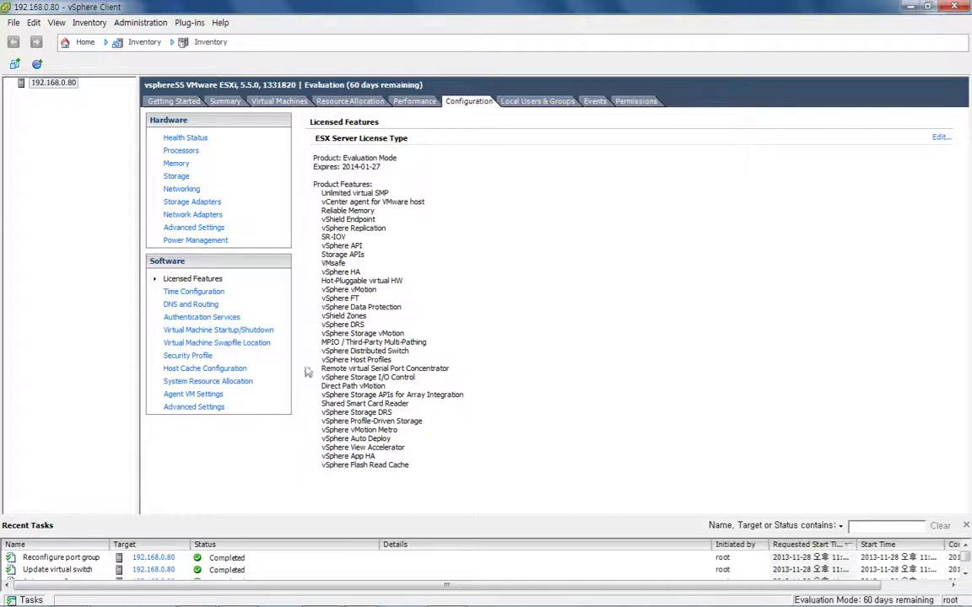
pyautogui.click(181, 355)
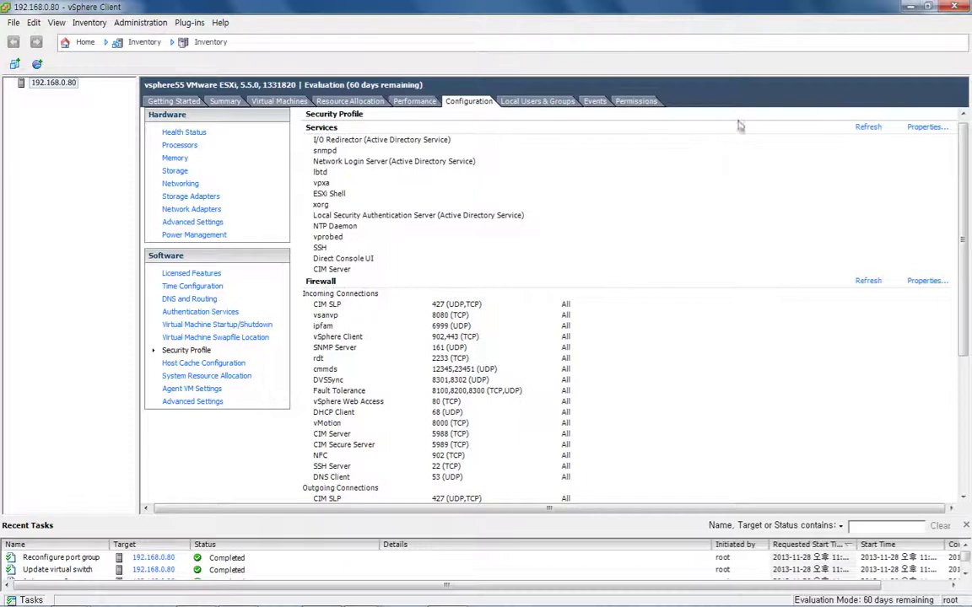
pyautogui.click(905, 7)
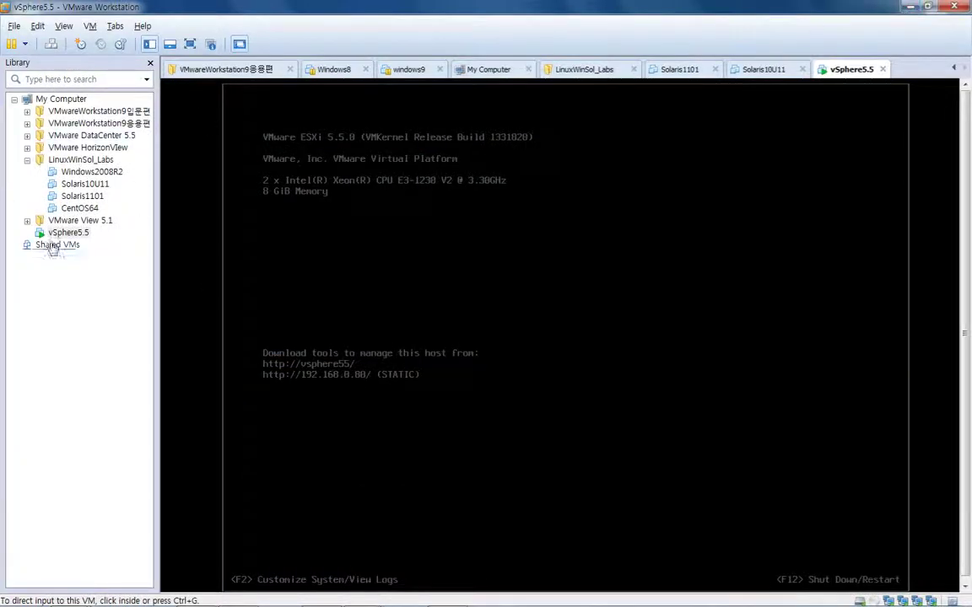
# Move the vSphere5.5 VM into the LinuxWinSol_Labs library folder and restore vSphere Client
pyautogui.moveTo(74, 231); pyautogui.dragTo(89, 213)
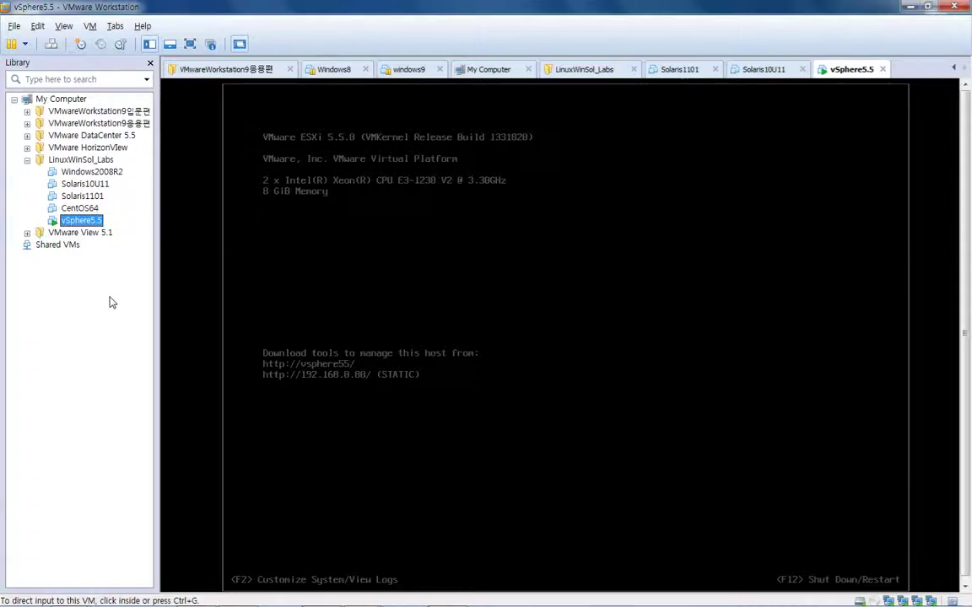
pyautogui.moveTo(481, 599)
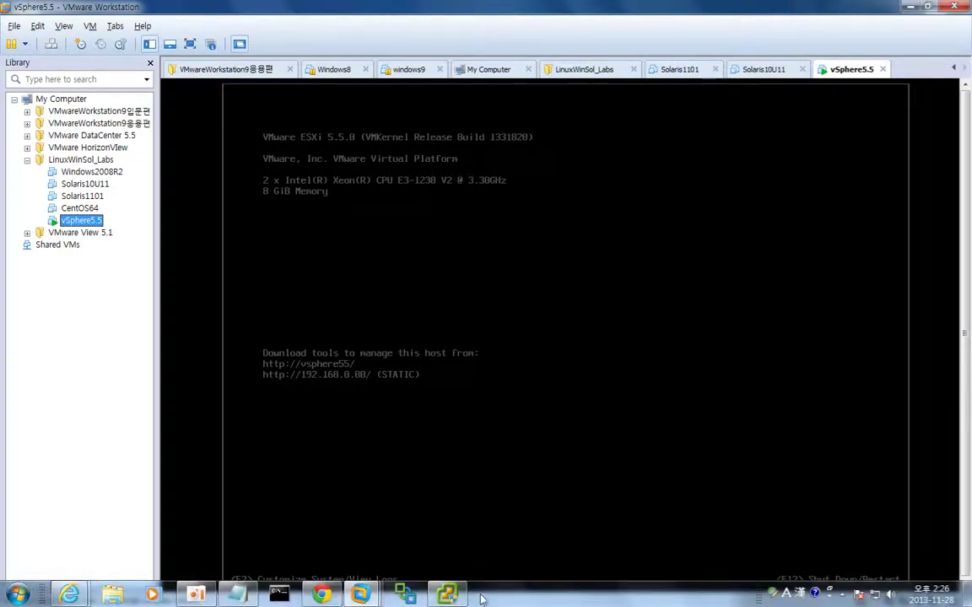
pyautogui.click(447, 595)
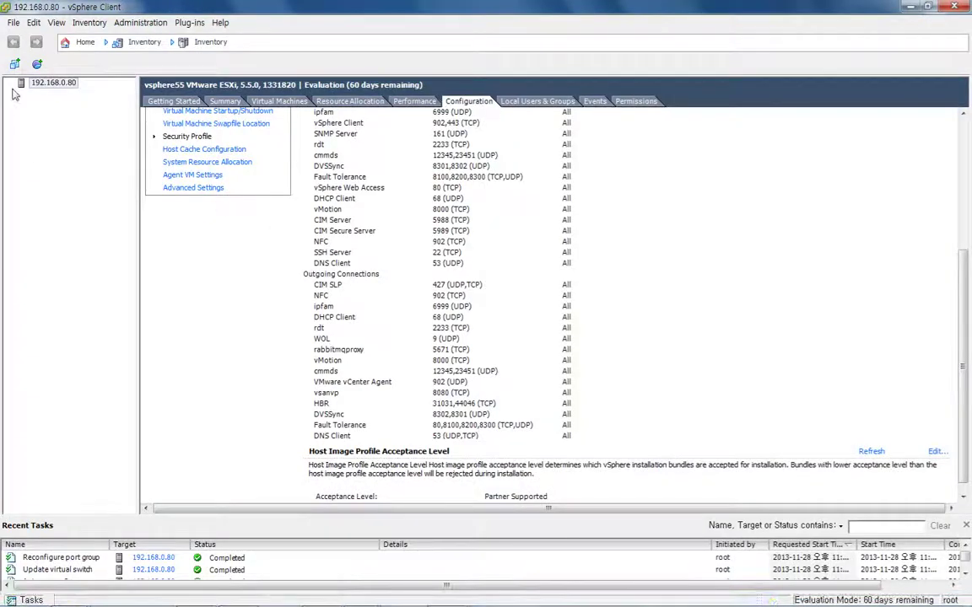
# Put host 192.168.0.80 into maintenance mode
pyautogui.rightClick(32, 83)
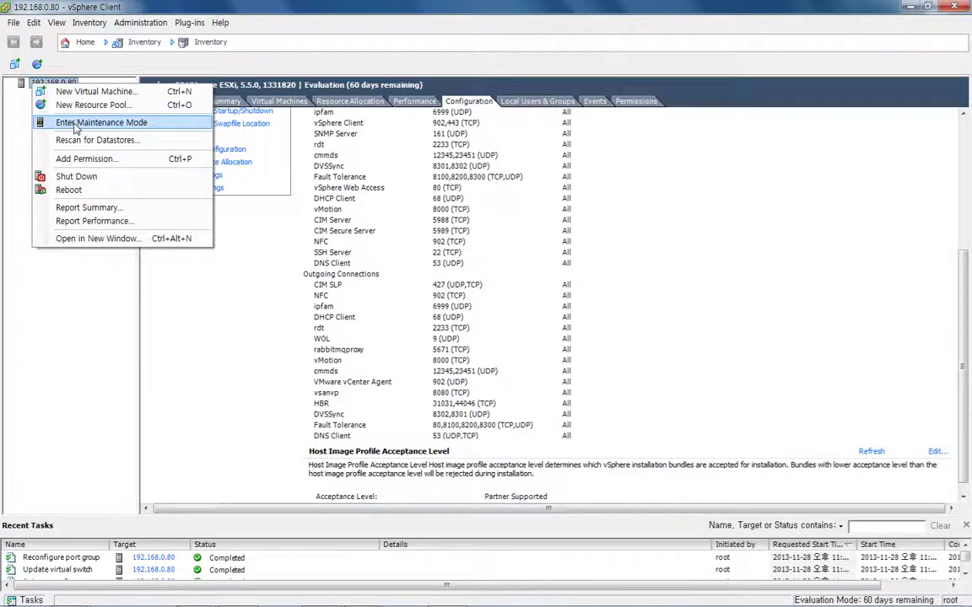
pyautogui.click(75, 123)
pyautogui.click(516, 335)
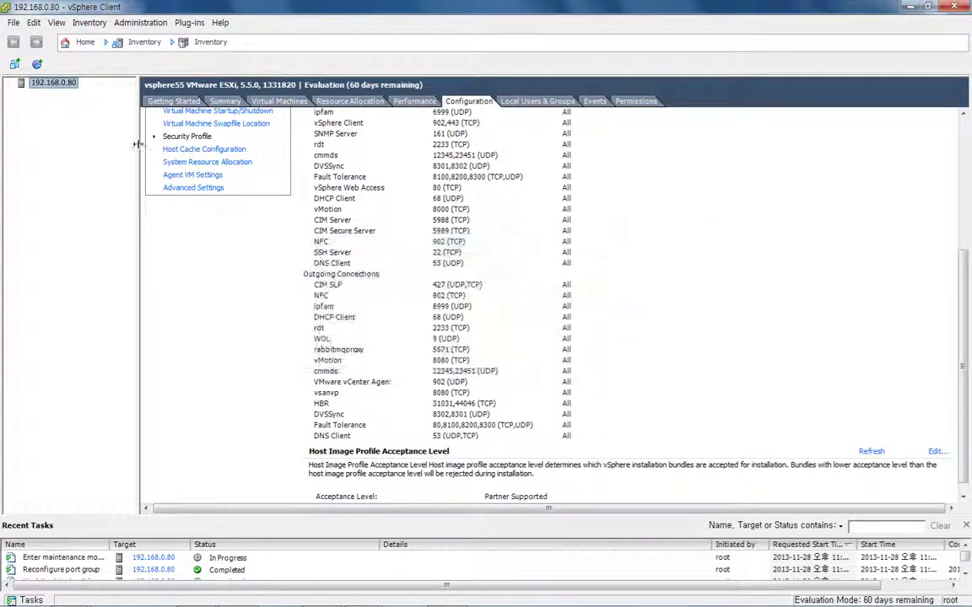
# Shut down host 192.168.0.80 and confirm the shutdown
pyautogui.rightClick(38, 85)
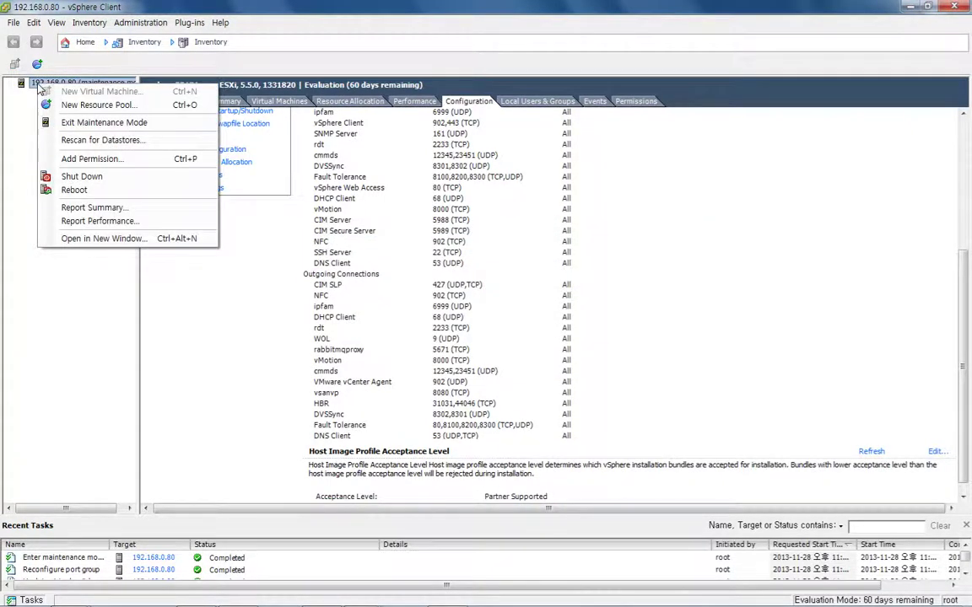
pyautogui.click(81, 175)
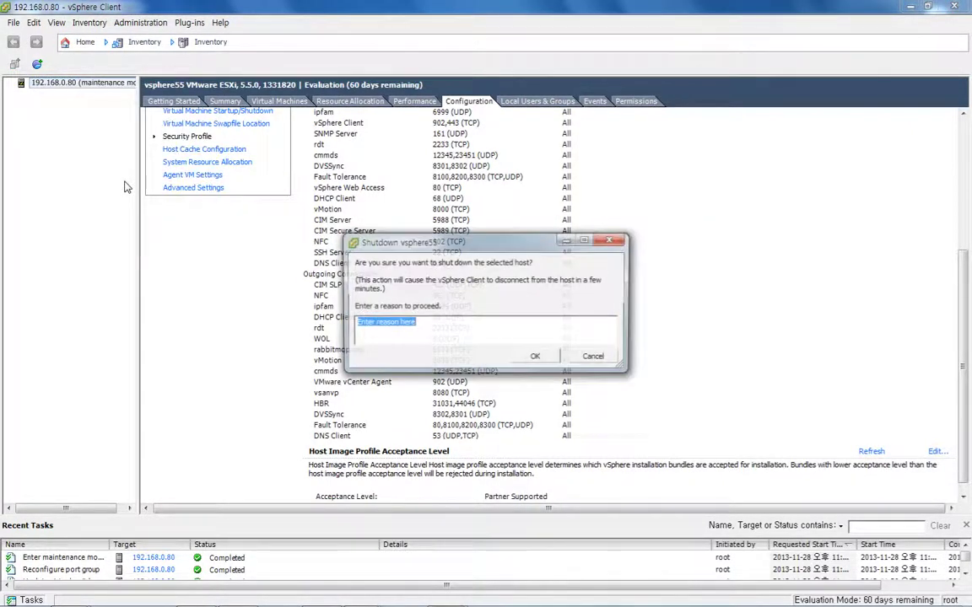
pyautogui.click(523, 361)
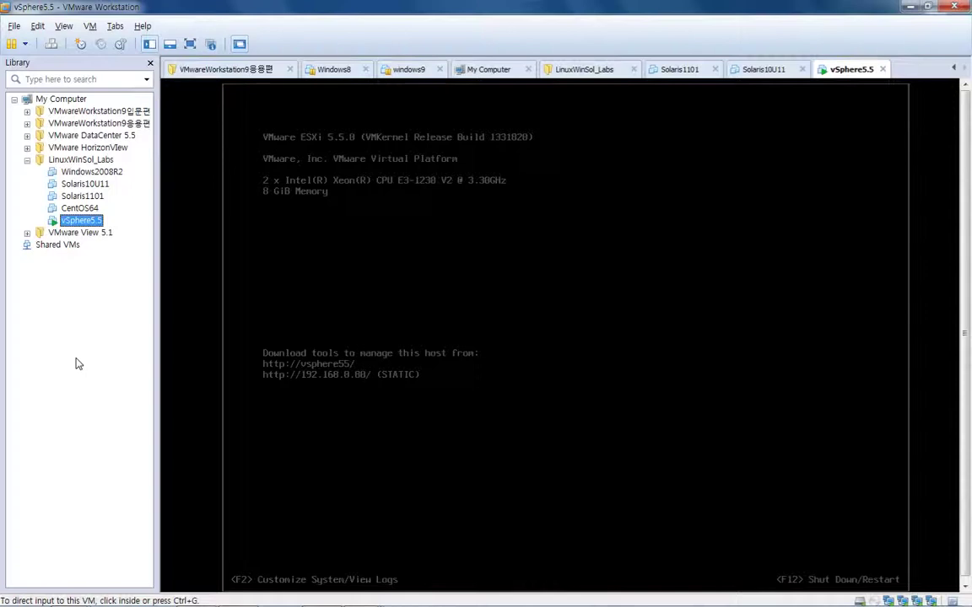
# Wake the vSphere5.5 ESXi console, then release input back to the desktop with Ctrl+Alt
pyautogui.click(332, 263)
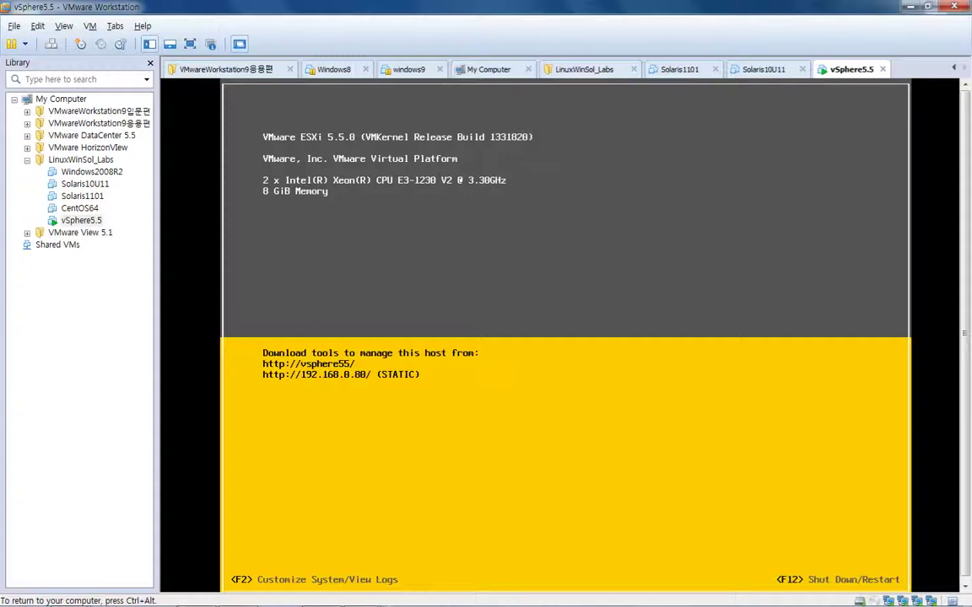
pyautogui.hotkey('ctrl', 'alt')
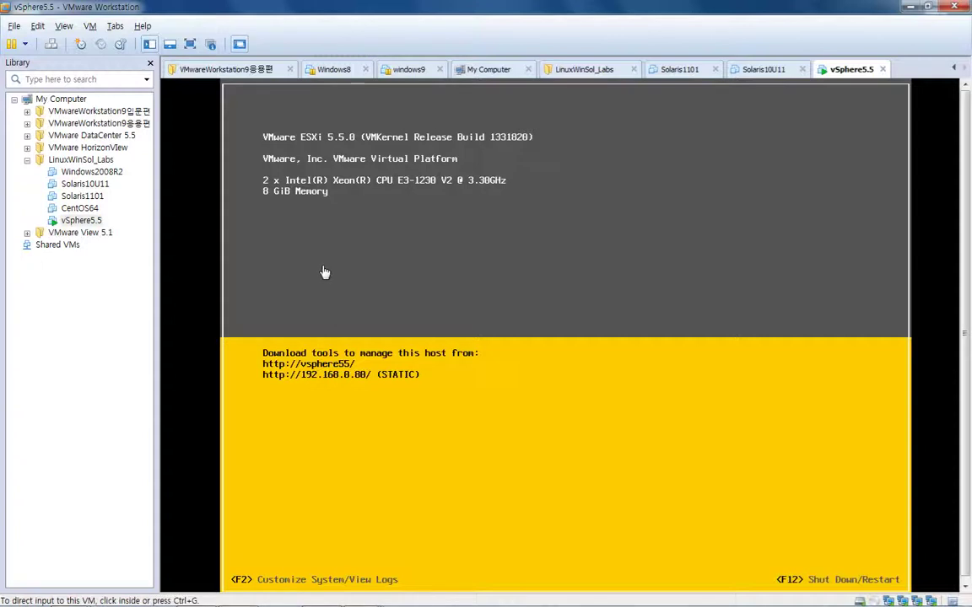